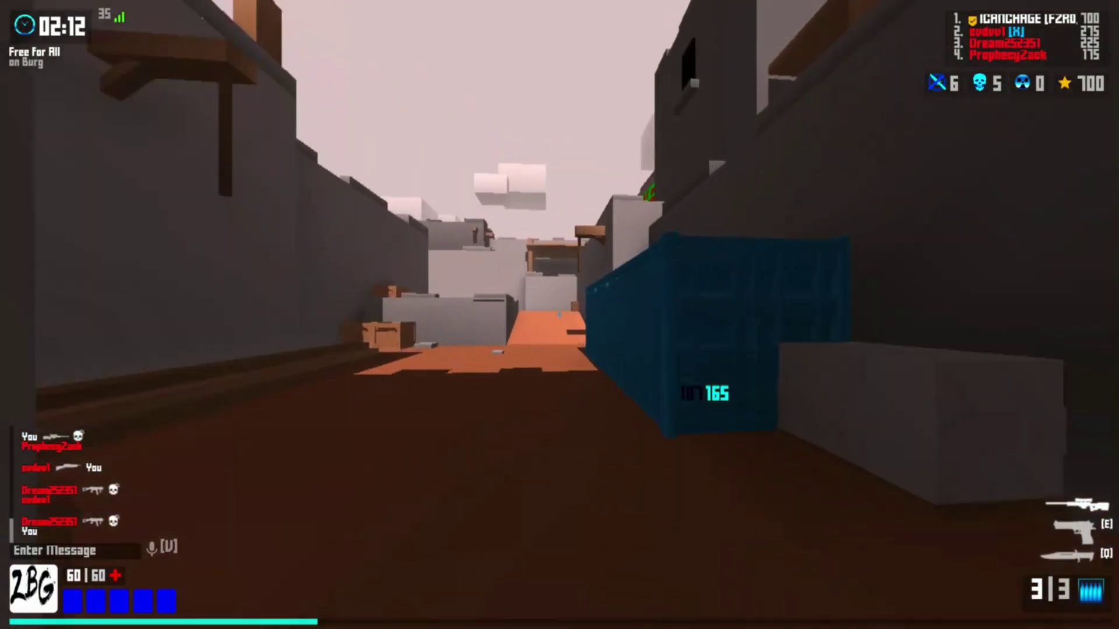
pyautogui.press('q')
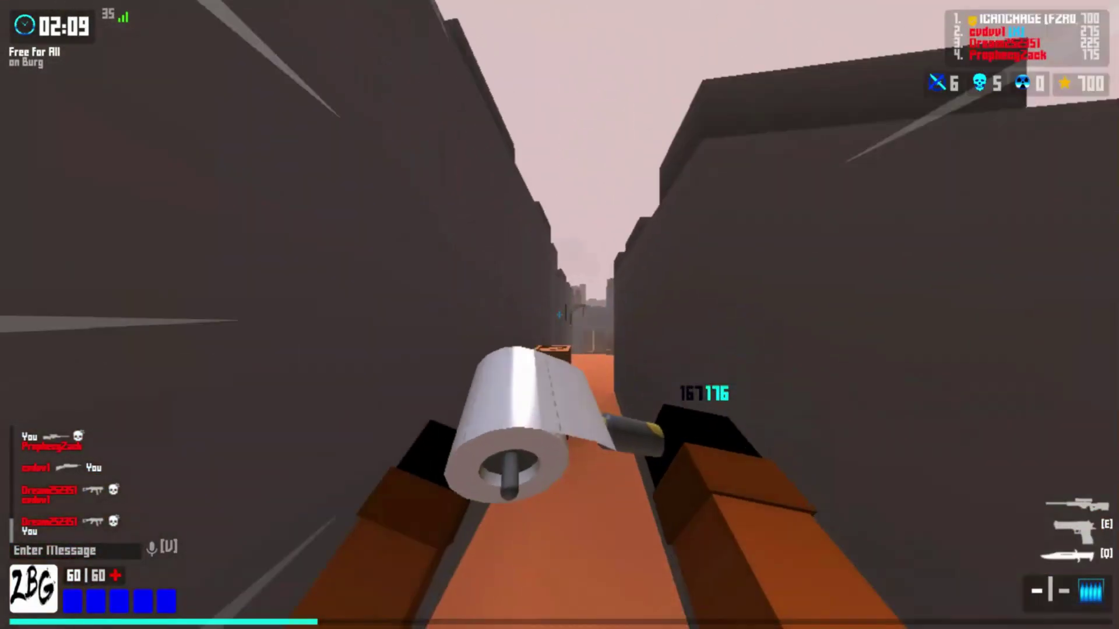
pyautogui.press('q')
pyautogui.rightClick(560, 315)
pyautogui.click(559, 315)
pyautogui.press('e')
pyautogui.click(560, 315)
pyautogui.click(559, 314)
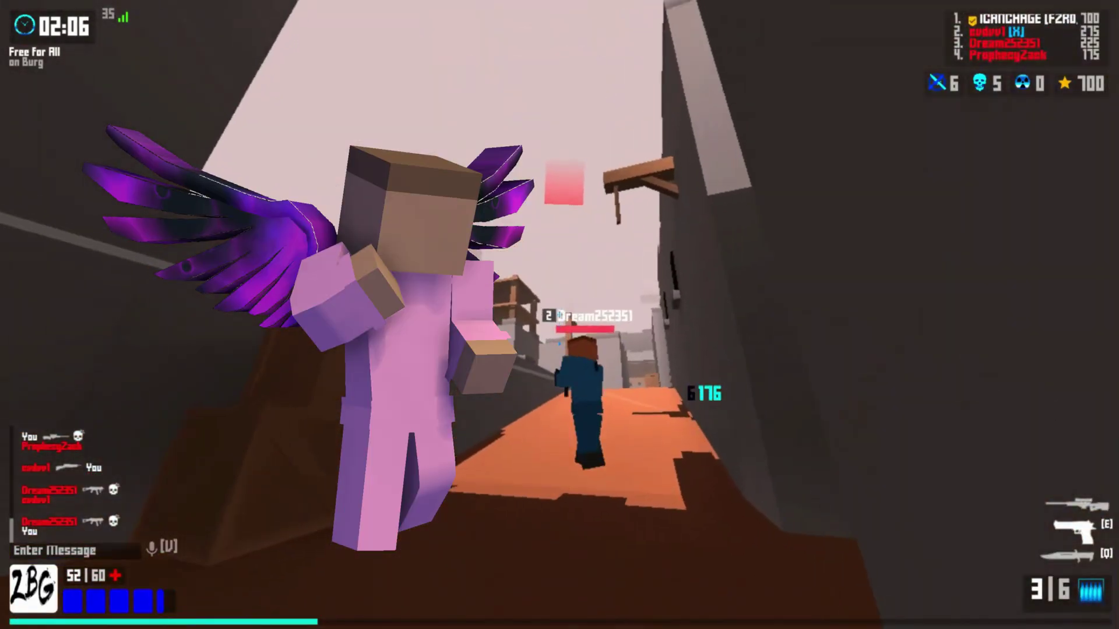
pyautogui.click(559, 314)
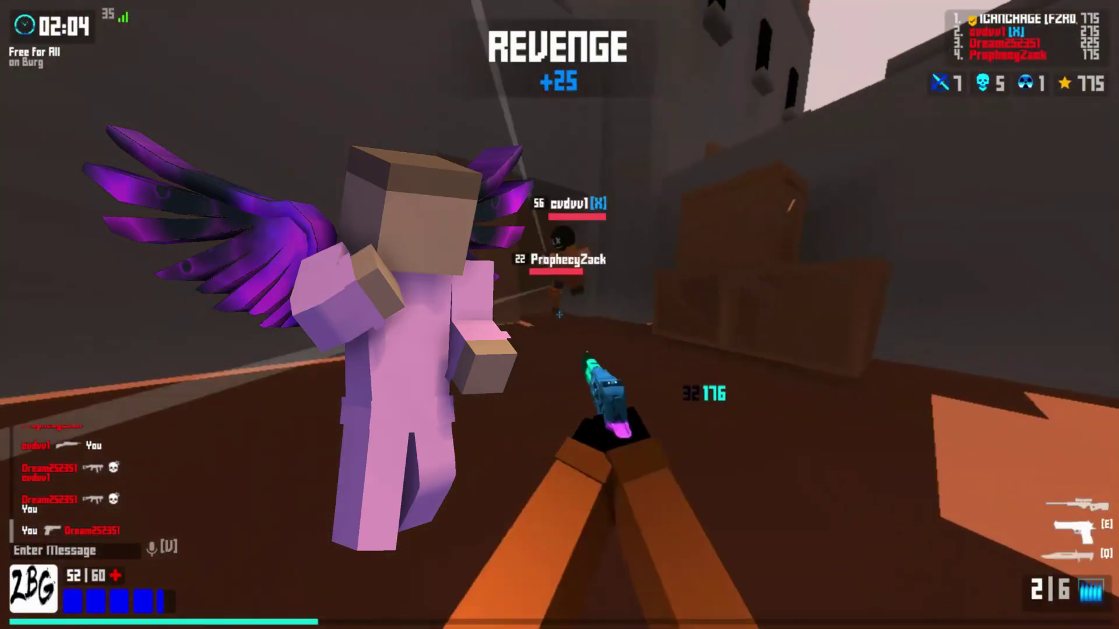
pyautogui.click(560, 315)
pyautogui.click(560, 315)
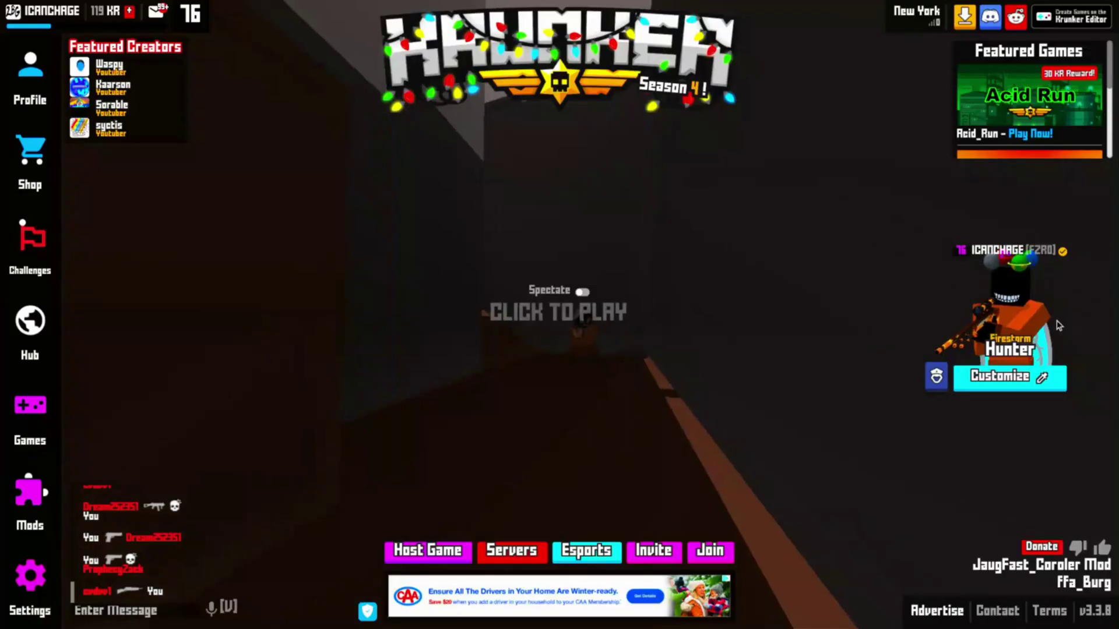
# Change the Hunter class's secondary weapon to a shotgun and return to the match
pyautogui.click(1007, 380)
pyautogui.click(696, 253)
pyautogui.click(663, 285)
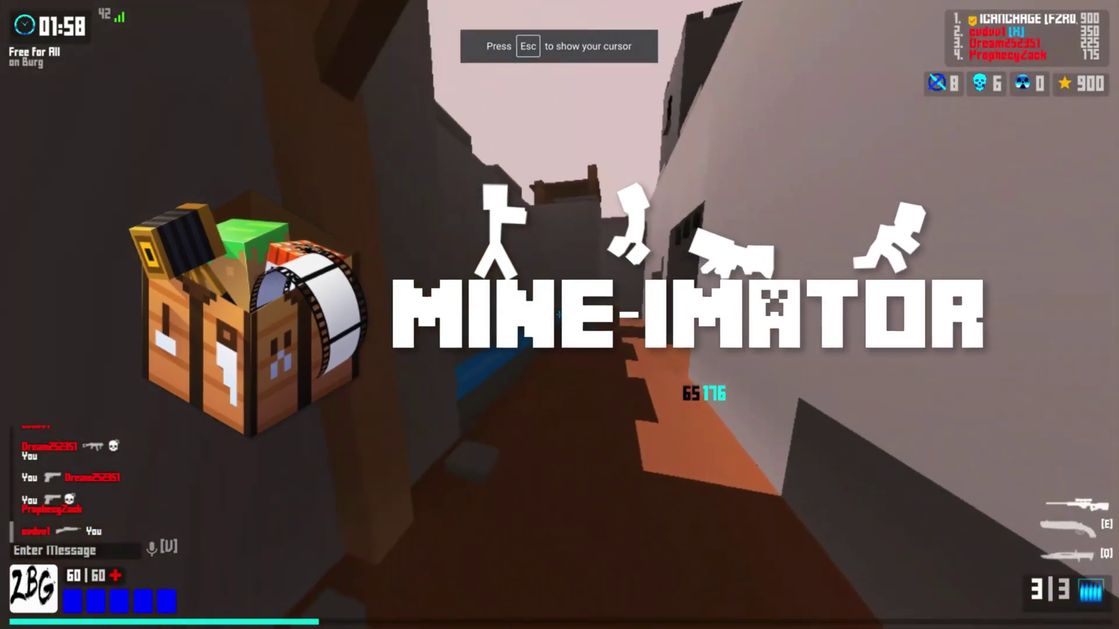
pyautogui.press('w')
pyautogui.rightClick(560, 314)
pyautogui.press('e')
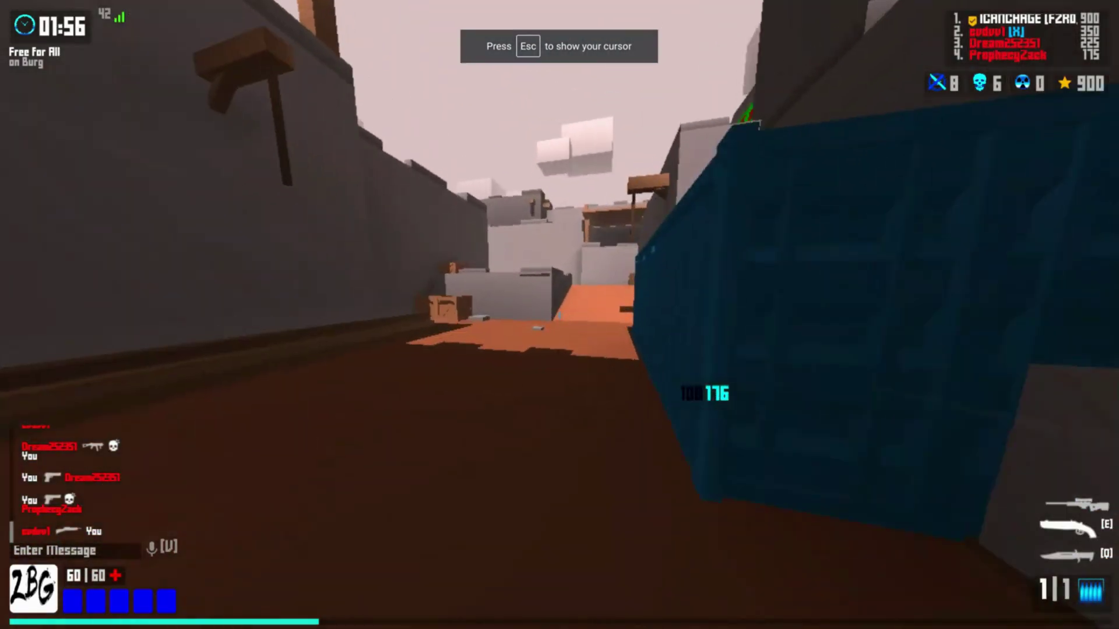
pyautogui.press('w')
pyautogui.click(560, 315)
pyautogui.press('r')
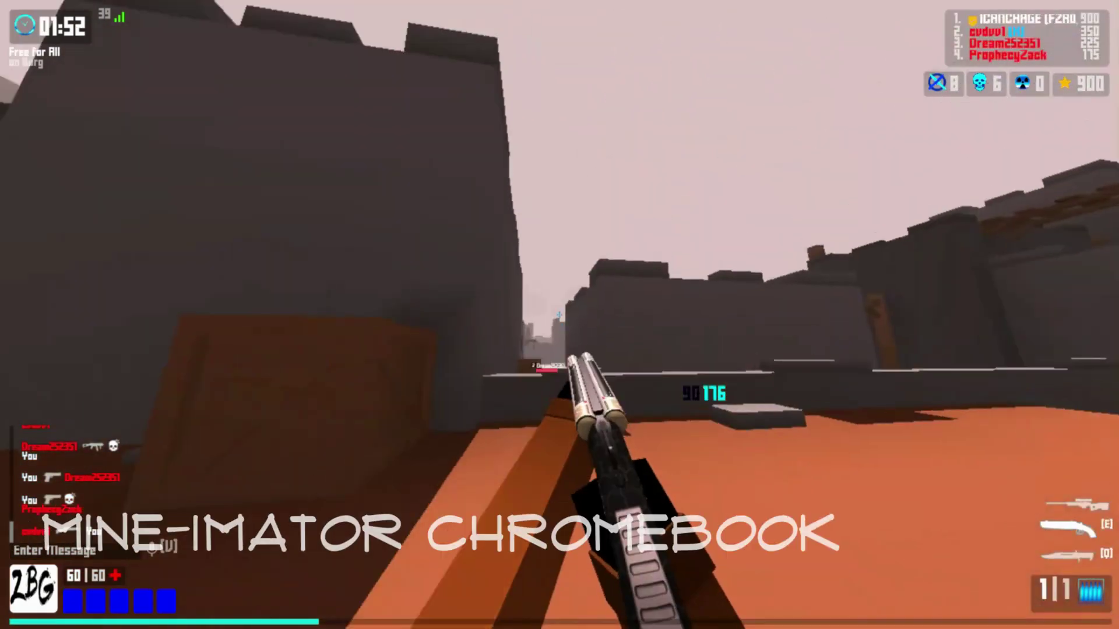
pyautogui.click(560, 315)
pyautogui.press('e')
pyautogui.rightClick(559, 315)
pyautogui.click(559, 315)
pyautogui.press('q')
pyautogui.press('q')
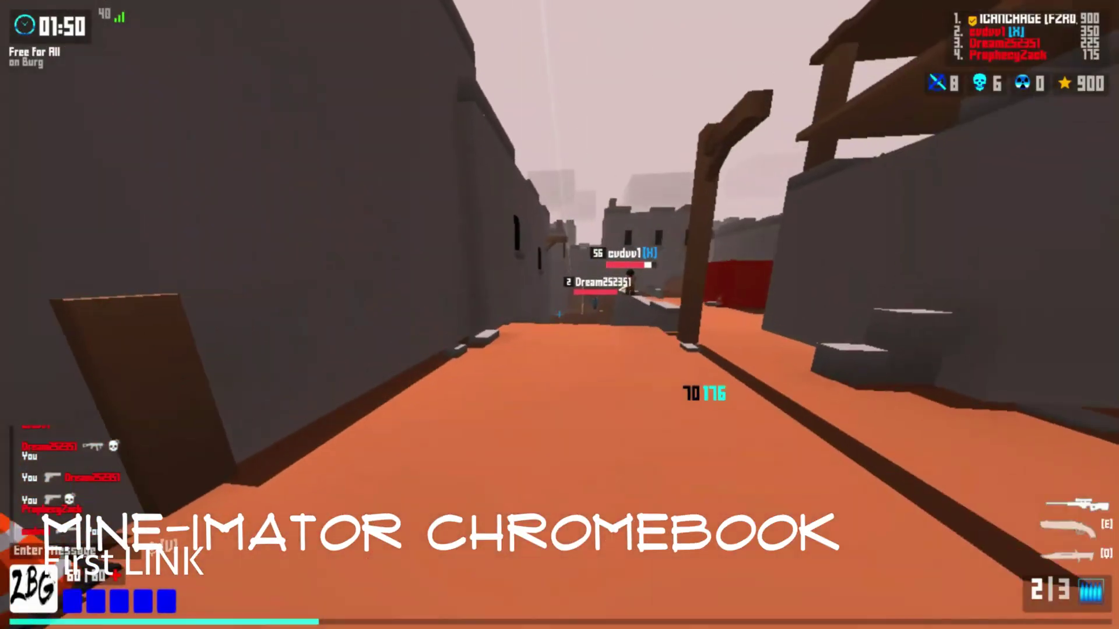
pyautogui.rightClick(560, 315)
pyautogui.click(559, 315)
pyautogui.rightClick(559, 314)
pyautogui.click(560, 314)
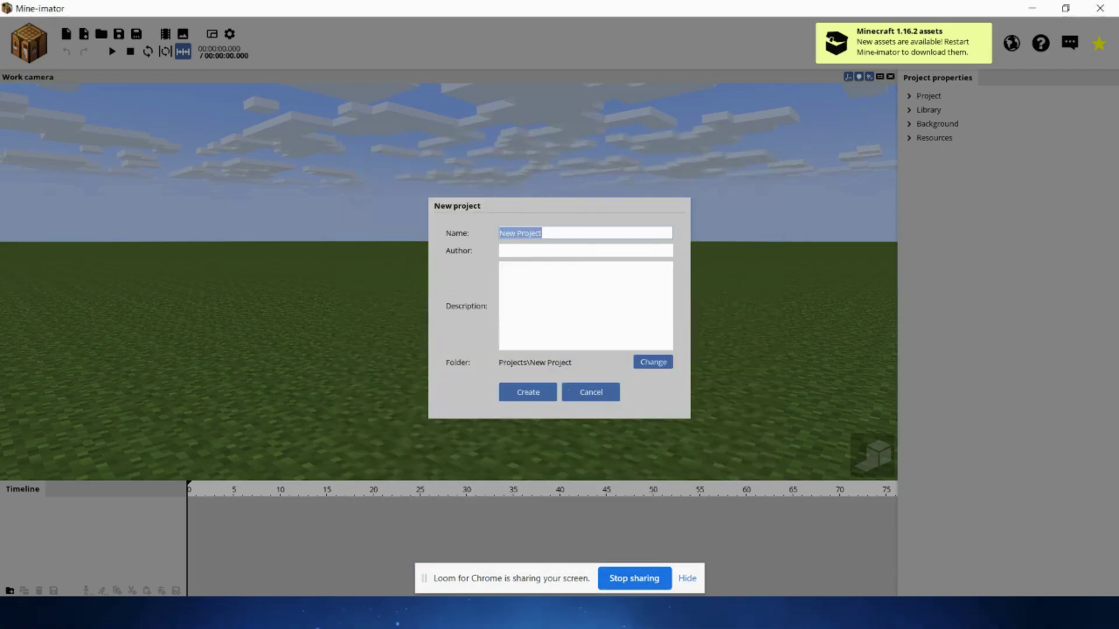
# In Mine-imator, create a new project named ZBG Montage
pyautogui.click(688, 579)
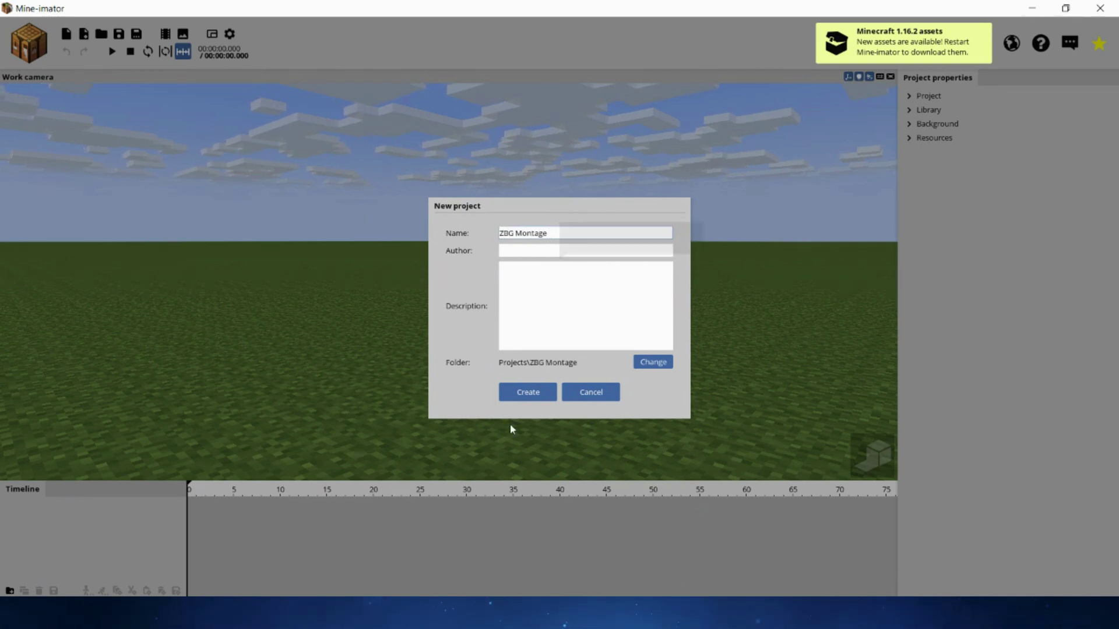
pyautogui.click(528, 392)
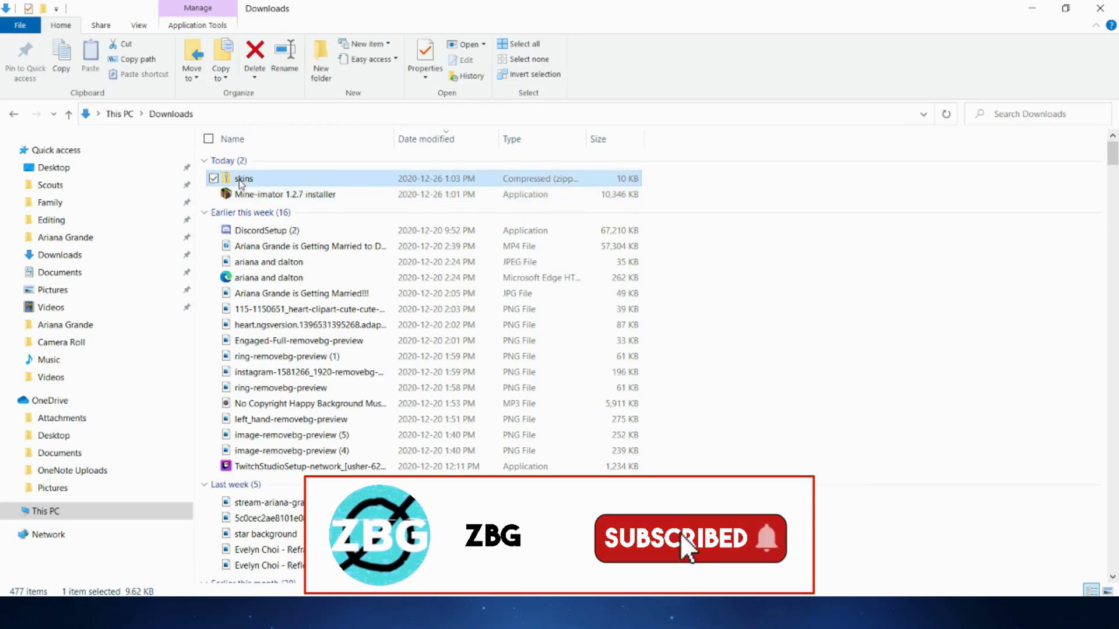
# In File Explorer, extract the skins folder from the downloaded skins archive into Downloads
pyautogui.doubleClick(251, 179)
pyautogui.doubleClick(244, 161)
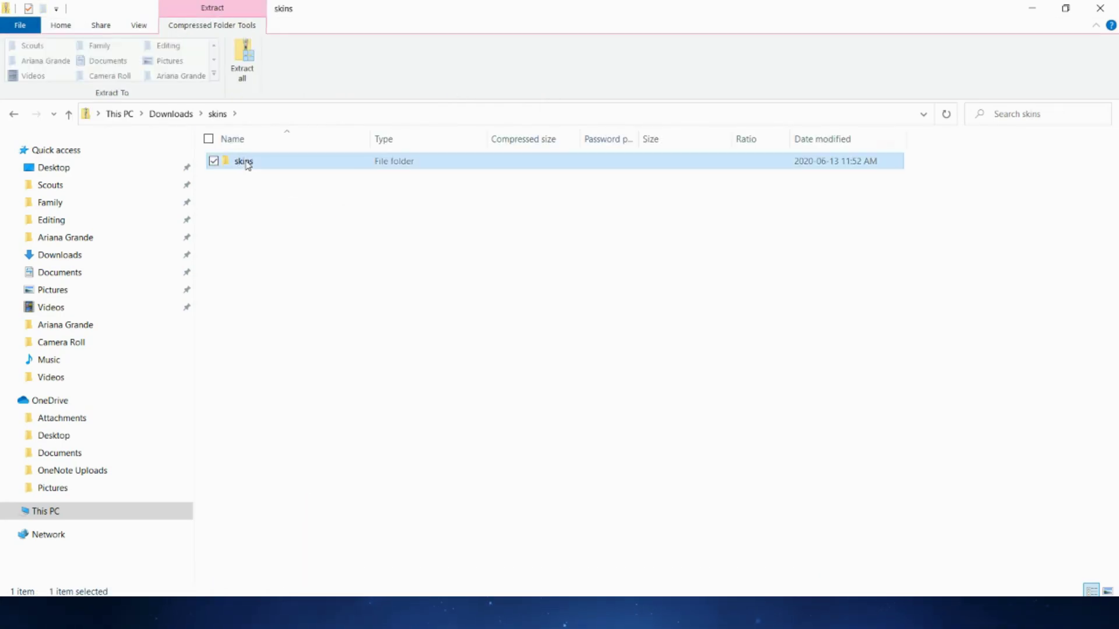
pyautogui.moveTo(243, 161); pyautogui.dragTo(88, 258)
pyautogui.click(88, 257)
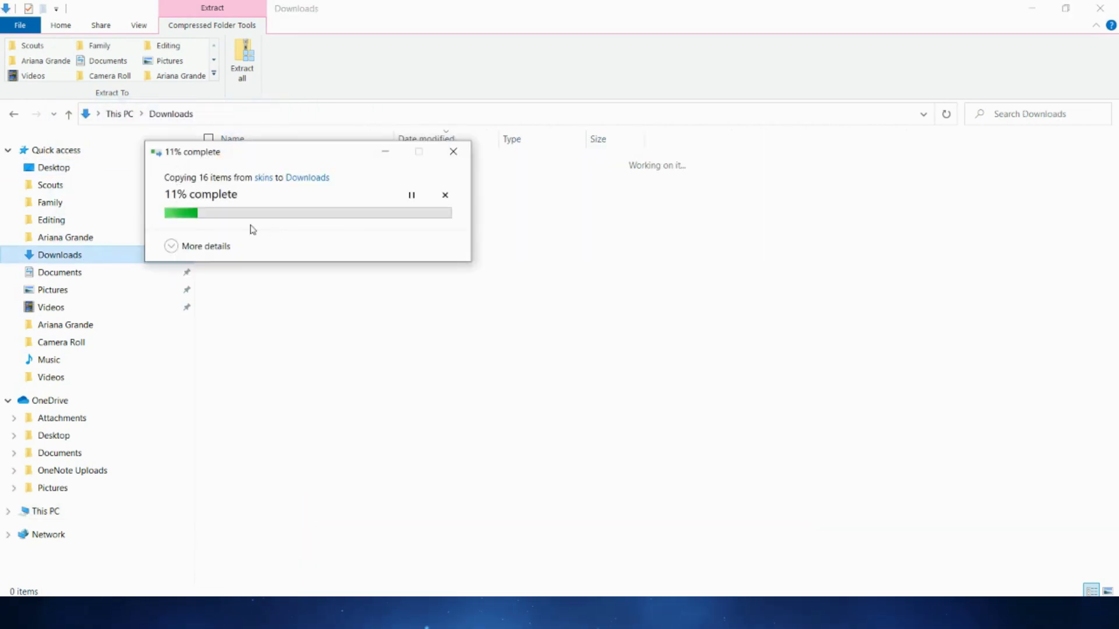
pyautogui.click(442, 158)
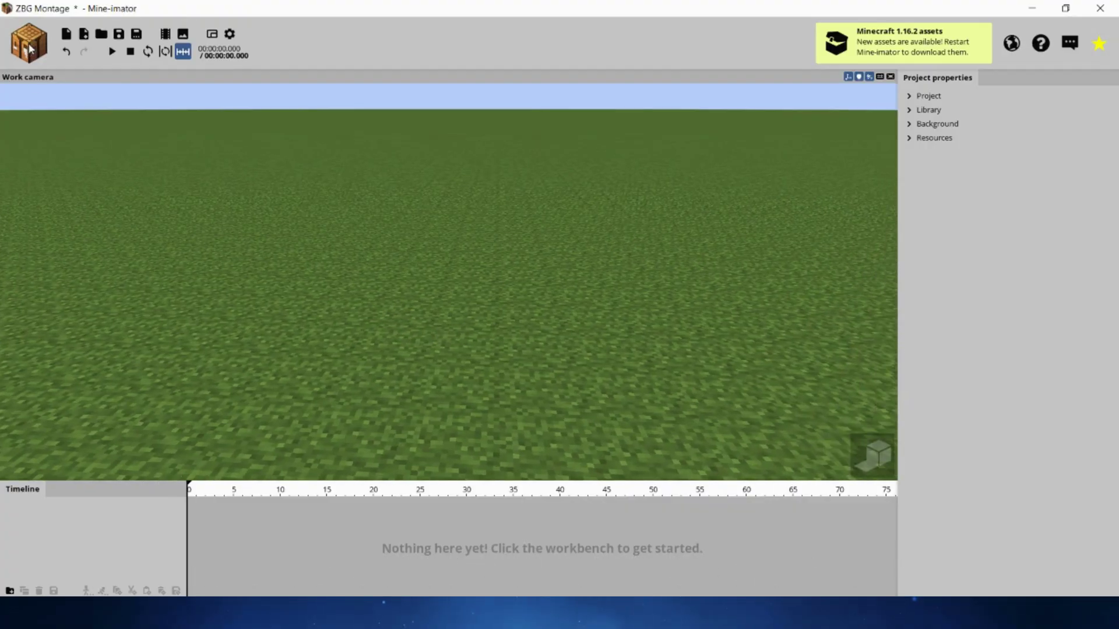
# In Mine-imator, start a Human character with the Steve variant and browse to the extracted skins folder for its skin
pyautogui.click(30, 49)
pyautogui.click(2, 74)
pyautogui.click(29, 57)
pyautogui.click(30, 94)
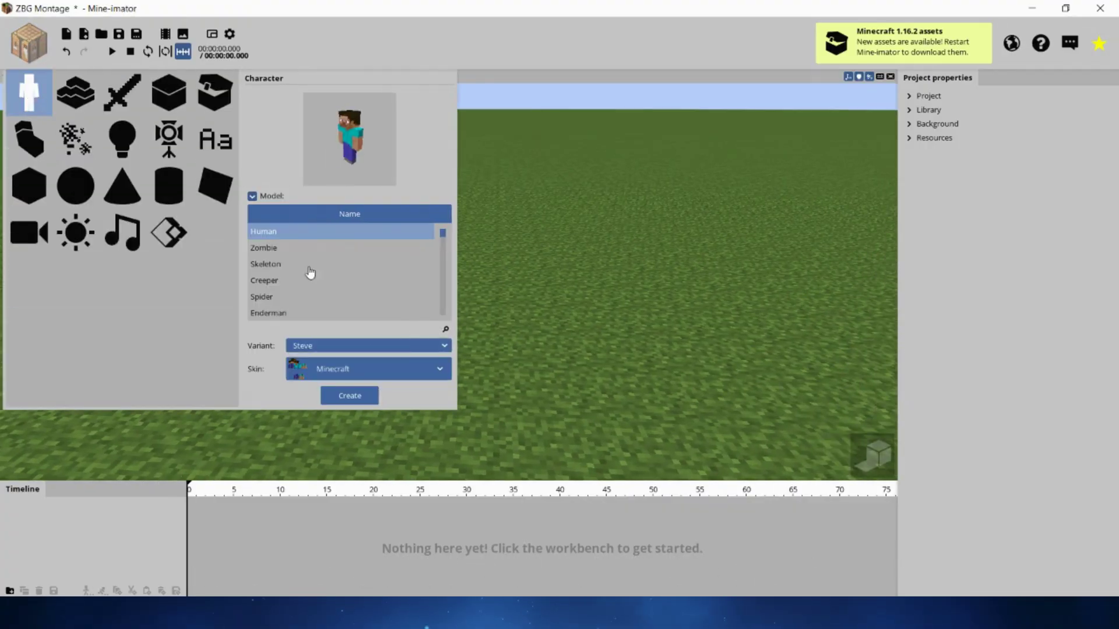
pyautogui.click(374, 367)
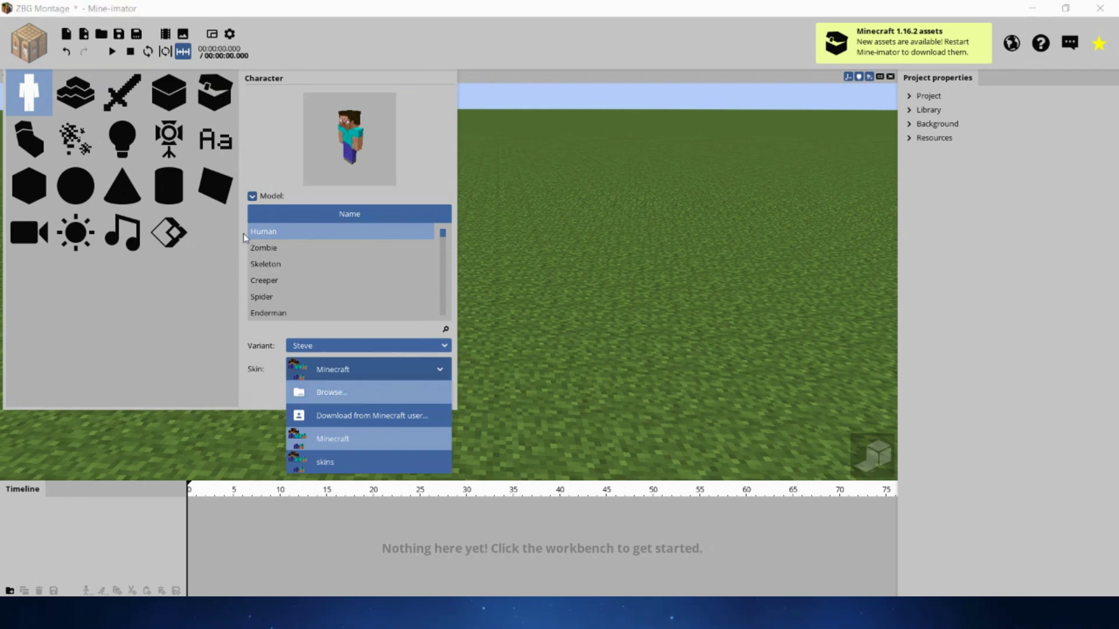
pyautogui.doubleClick(181, 127)
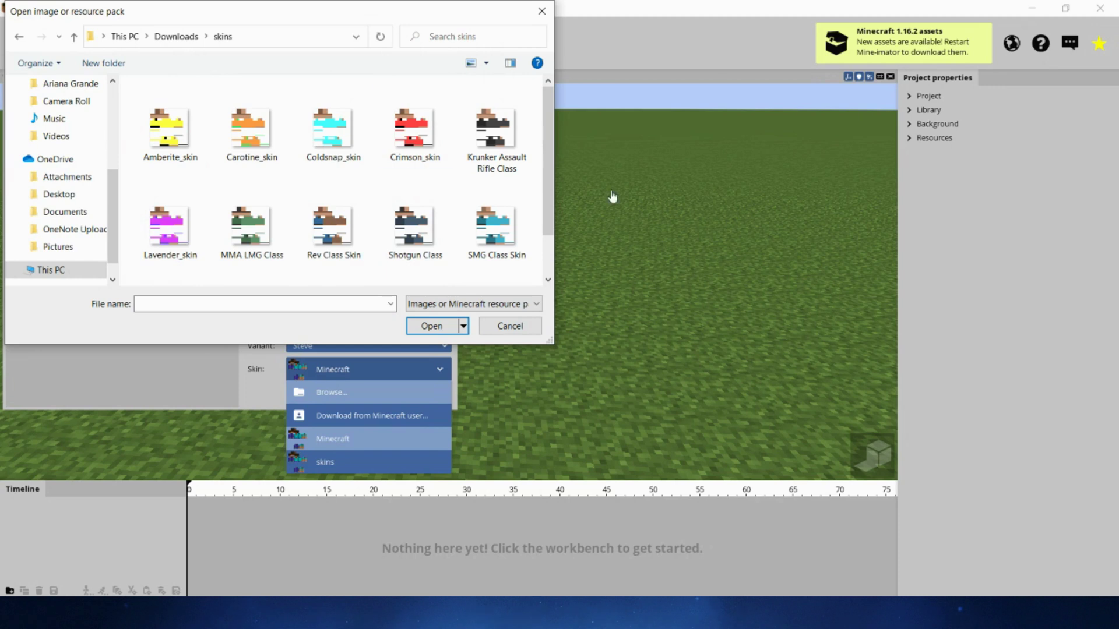
# Load Spectalatron Skin as the character's skin and create the character
pyautogui.scroll(-1, 412, 220)
pyautogui.scroll(1, 416, 207)
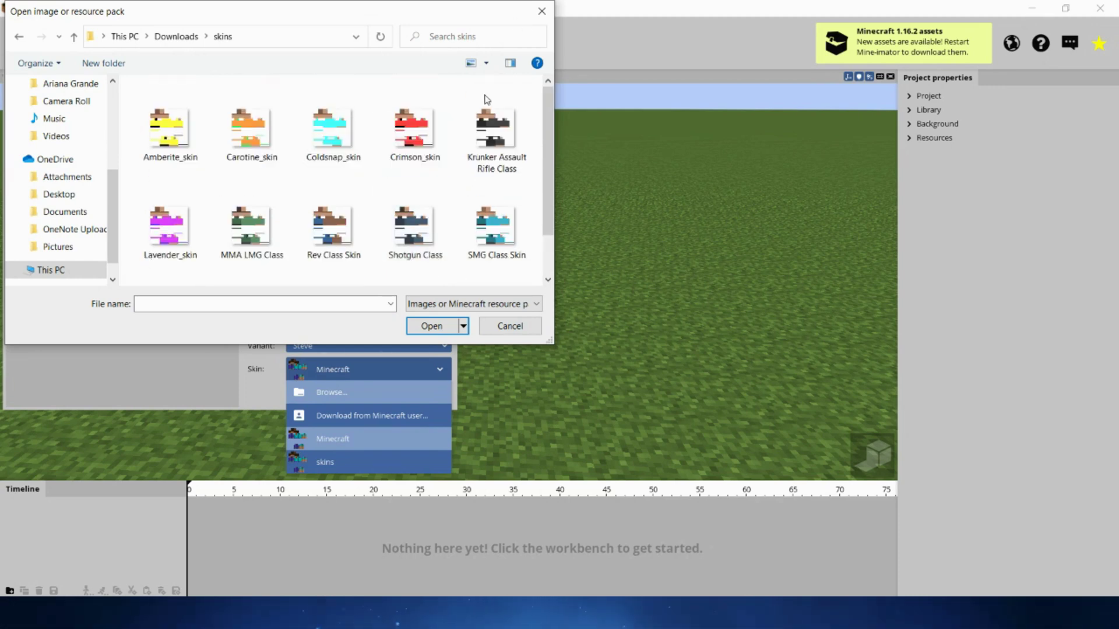
pyautogui.click(325, 142)
pyautogui.scroll(-1, 355, 157)
pyautogui.click(274, 252)
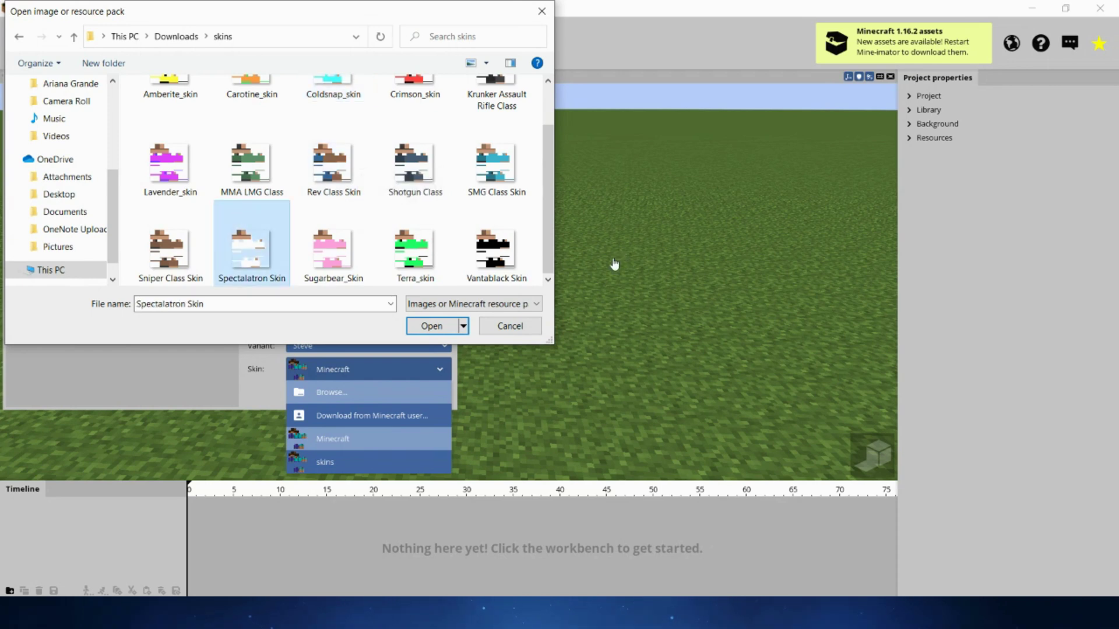
pyautogui.click(432, 326)
pyautogui.click(335, 394)
# Pose the character's left arm so that it is raised forward
pyautogui.moveTo(604, 231); pyautogui.dragTo(487, 281)
pyautogui.click(478, 277)
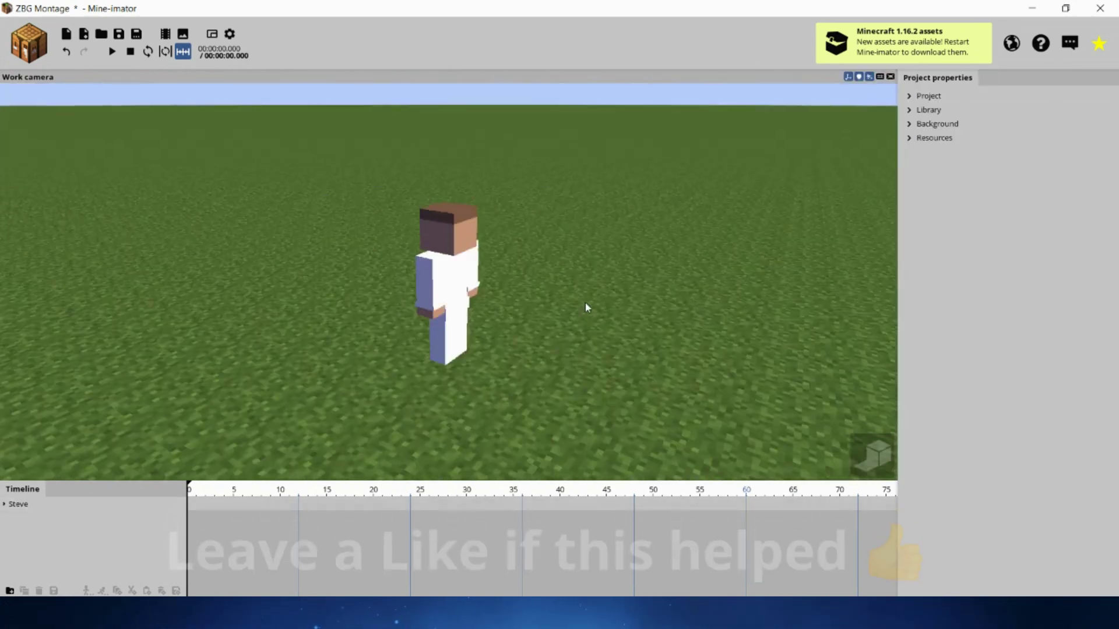
pyautogui.moveTo(587, 307); pyautogui.dragTo(690, 320, button='right')
pyautogui.click(371, 259)
pyautogui.click(372, 258)
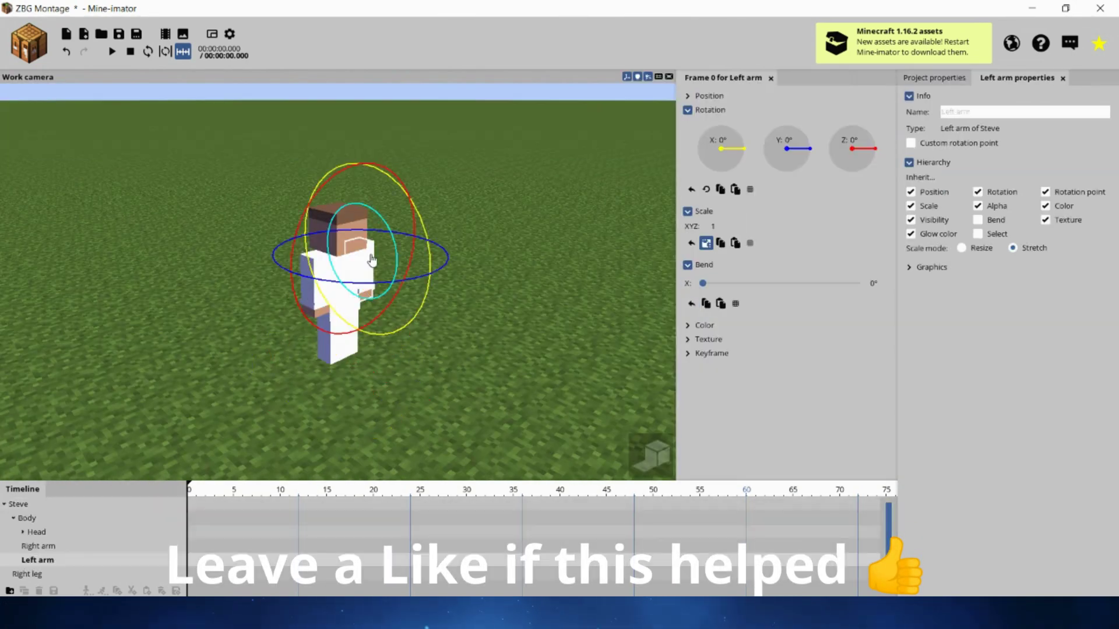
# Rotate the character's right arm outward to about -12.93° on Z and adjust its bend
pyautogui.click(309, 280)
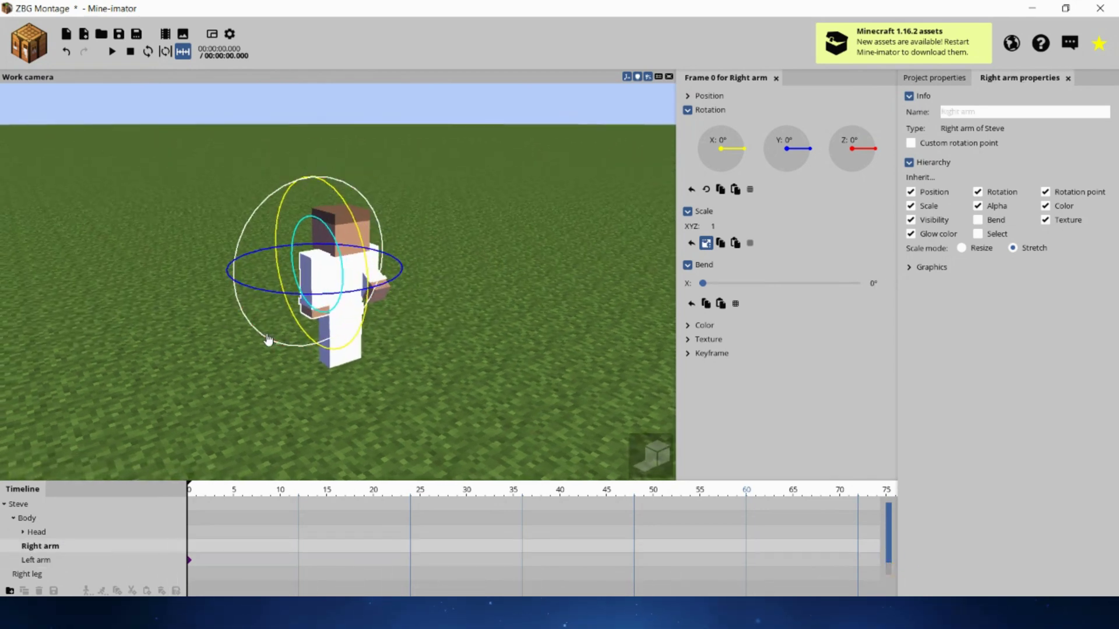
pyautogui.moveTo(268, 342); pyautogui.dragTo(244, 338)
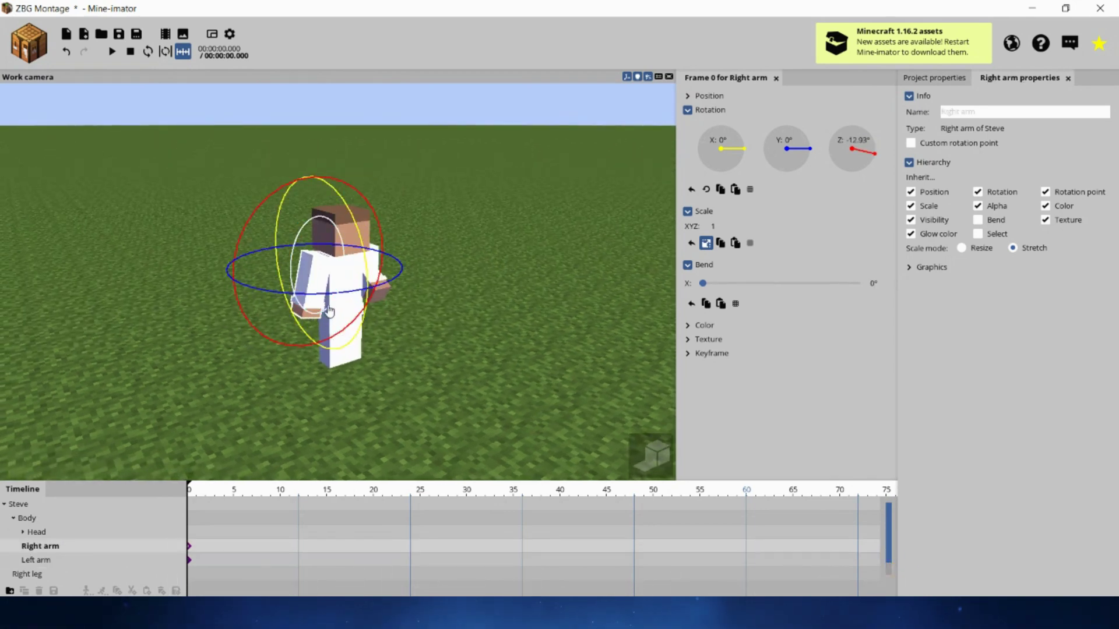
pyautogui.moveTo(336, 305); pyautogui.dragTo(367, 311)
pyautogui.click(617, 316)
pyautogui.moveTo(617, 315); pyautogui.dragTo(747, 336)
pyautogui.moveTo(748, 340); pyautogui.dragTo(764, 350, button='right')
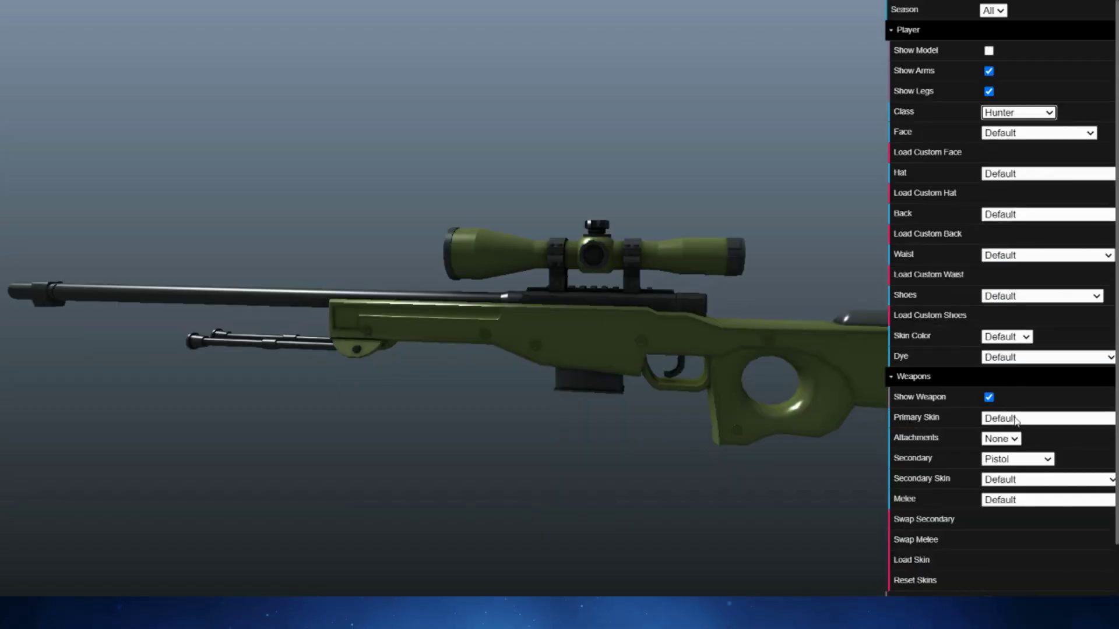
# In the Krunker texture viewer, set the Hunter rifle's primary skin to Demonic Haze [Contraband]
pyautogui.click(1016, 419)
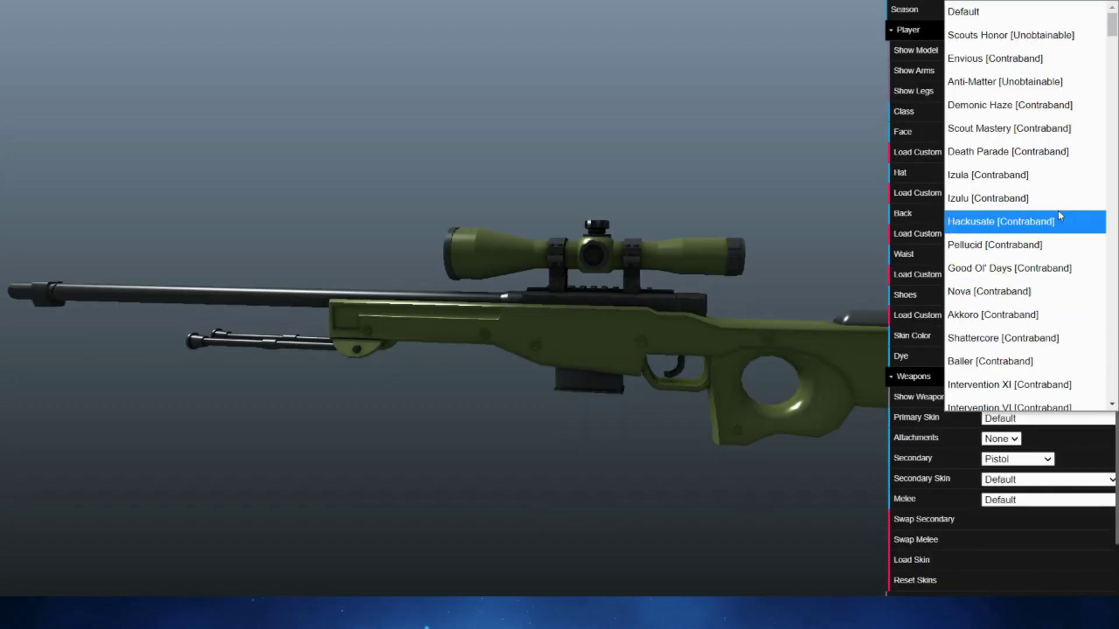
pyautogui.click(1001, 106)
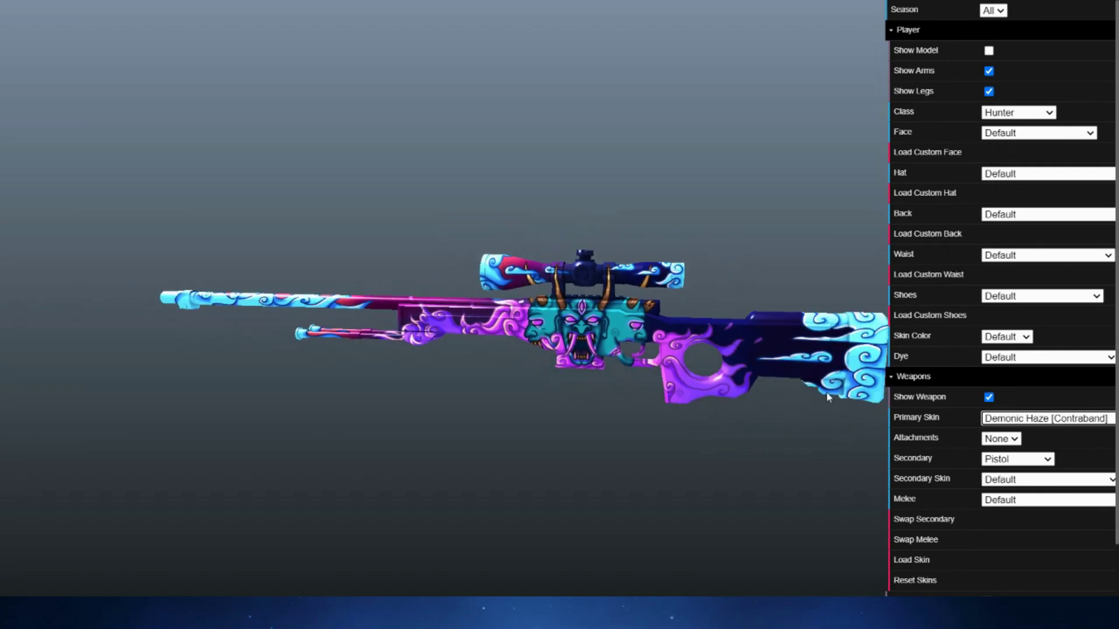
pyautogui.scroll(10, 809, 365)
pyautogui.scroll(-6, 731, 417)
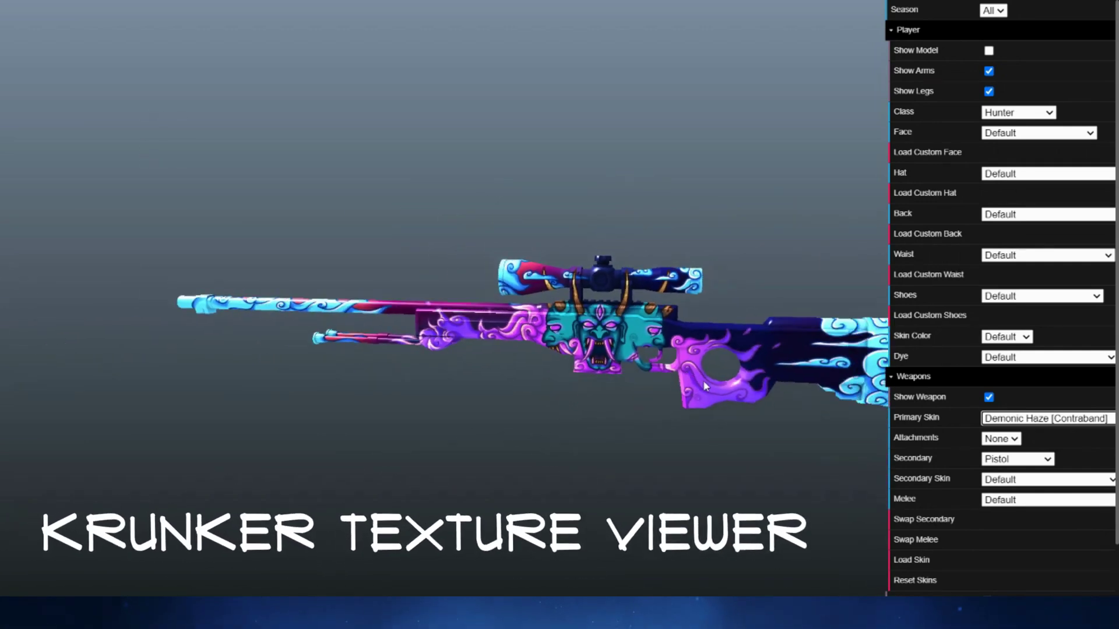
# Turn off the screenshot gradient and save a screenshot of the rifle as a PNG image in Downloads
pyautogui.scroll(-2, 975, 521)
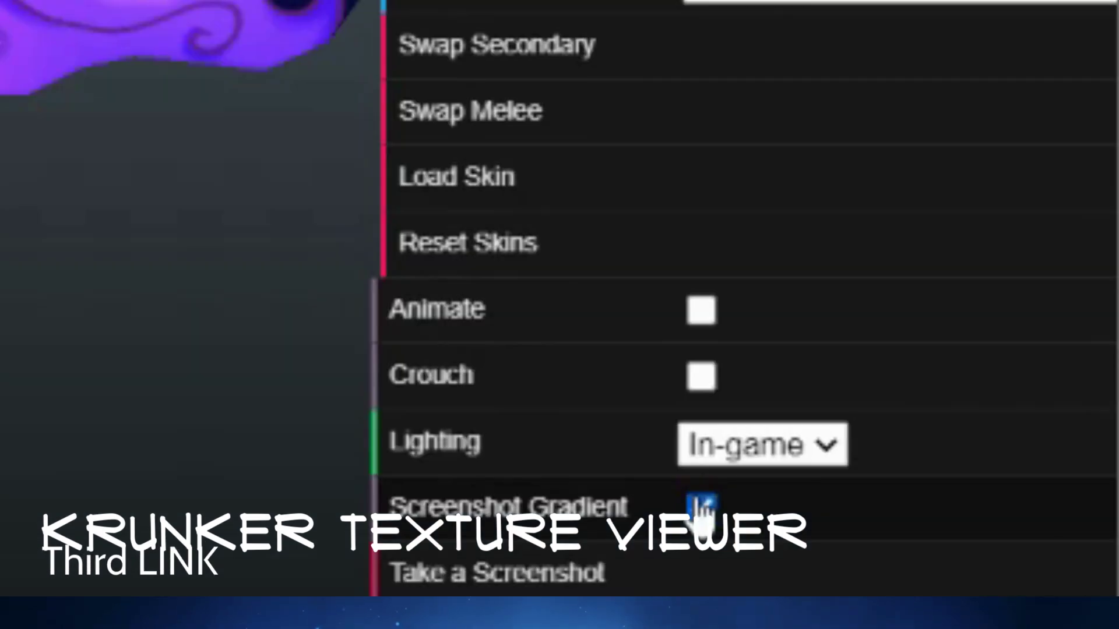
pyautogui.click(987, 584)
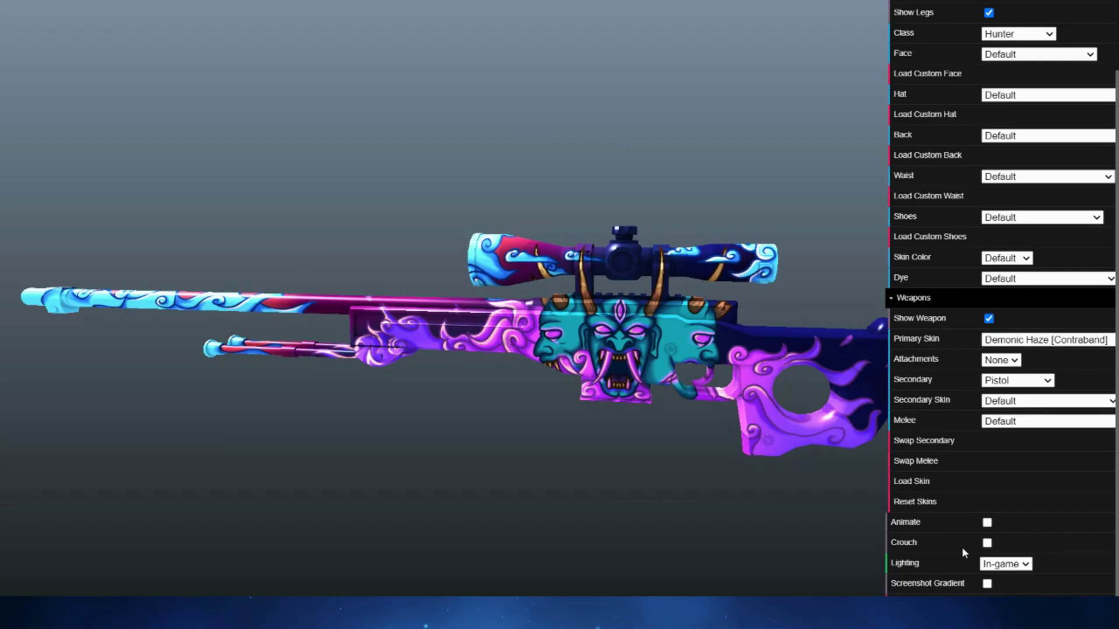
pyautogui.press('F11')
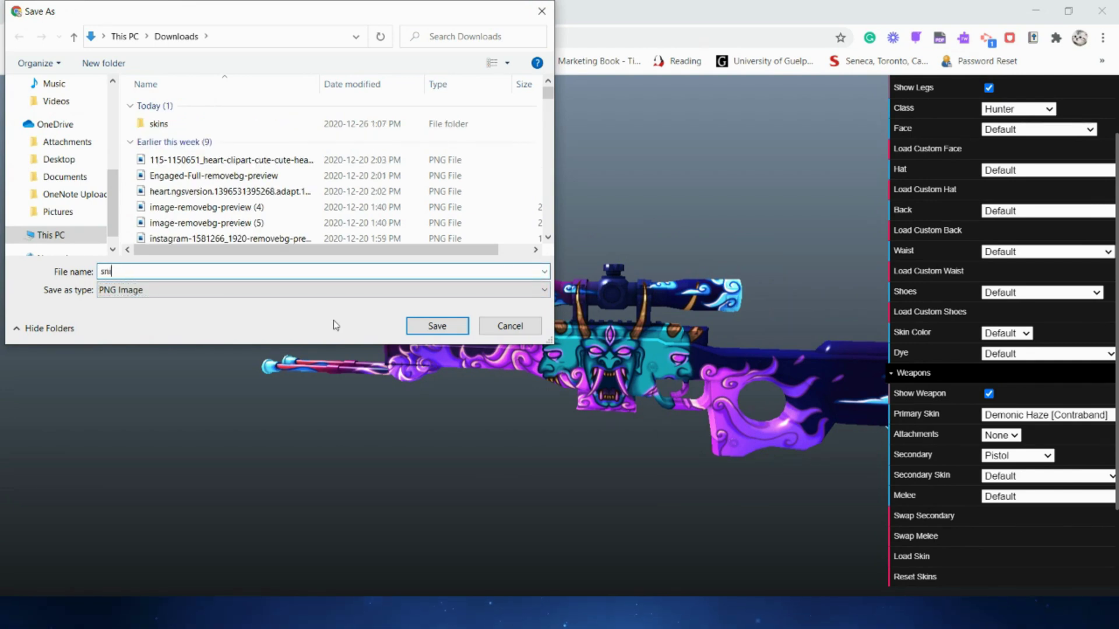
pyautogui.click(426, 322)
pyautogui.click(1101, 13)
# In Mine-imator, create a 3D item that uses the "sniper image" PNG from Downloads as its image
pyautogui.moveTo(604, 356); pyautogui.dragTo(603, 357)
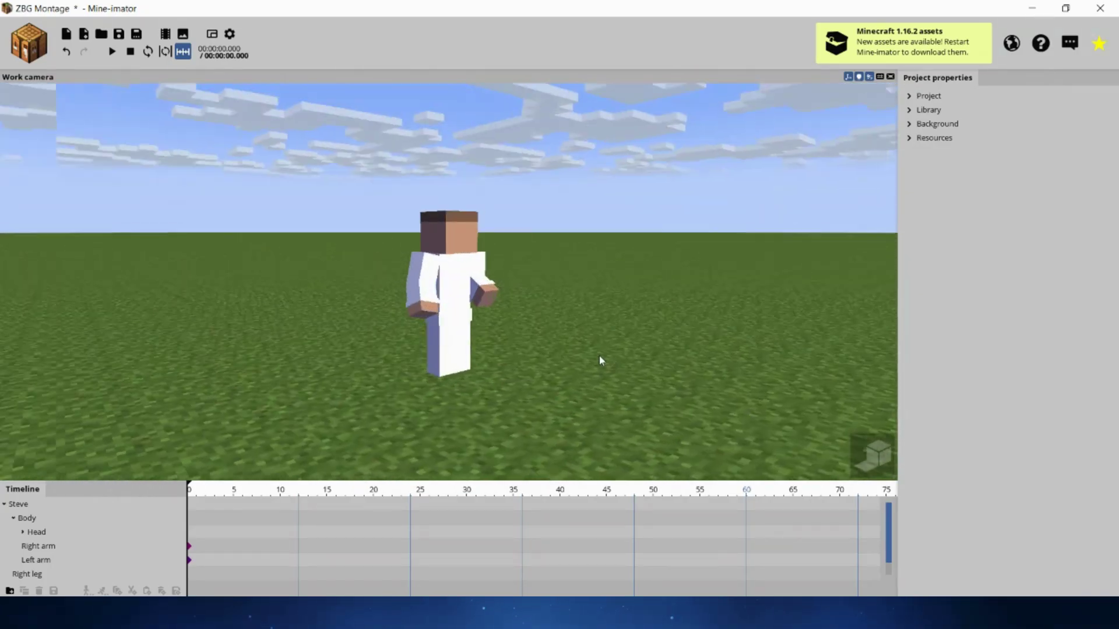
pyautogui.click(49, 58)
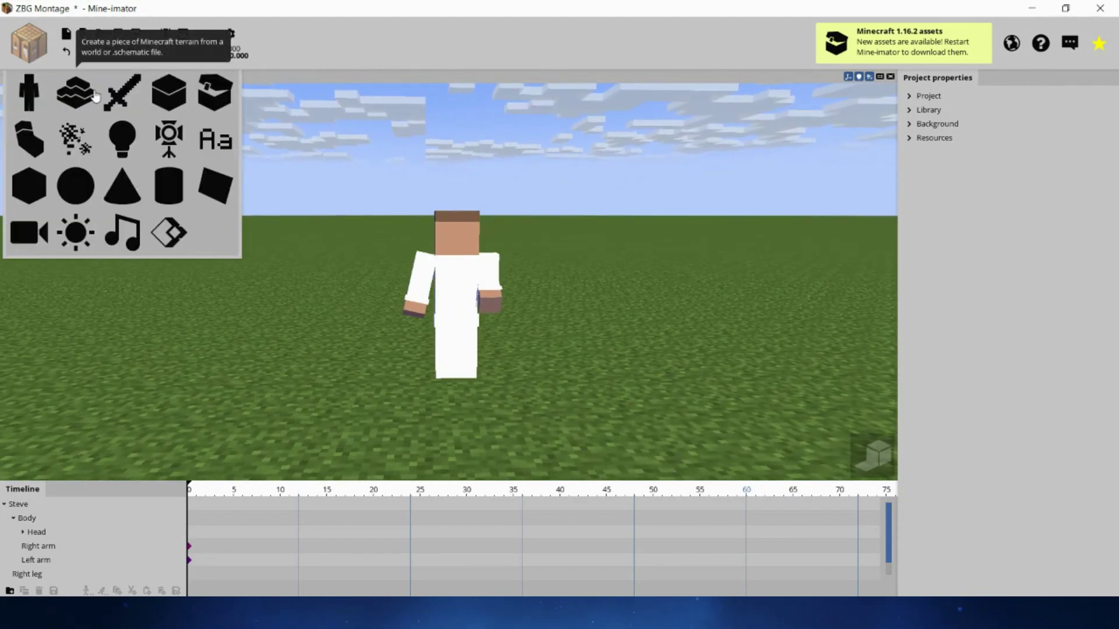
pyautogui.click(123, 93)
pyautogui.click(373, 338)
pyautogui.click(376, 363)
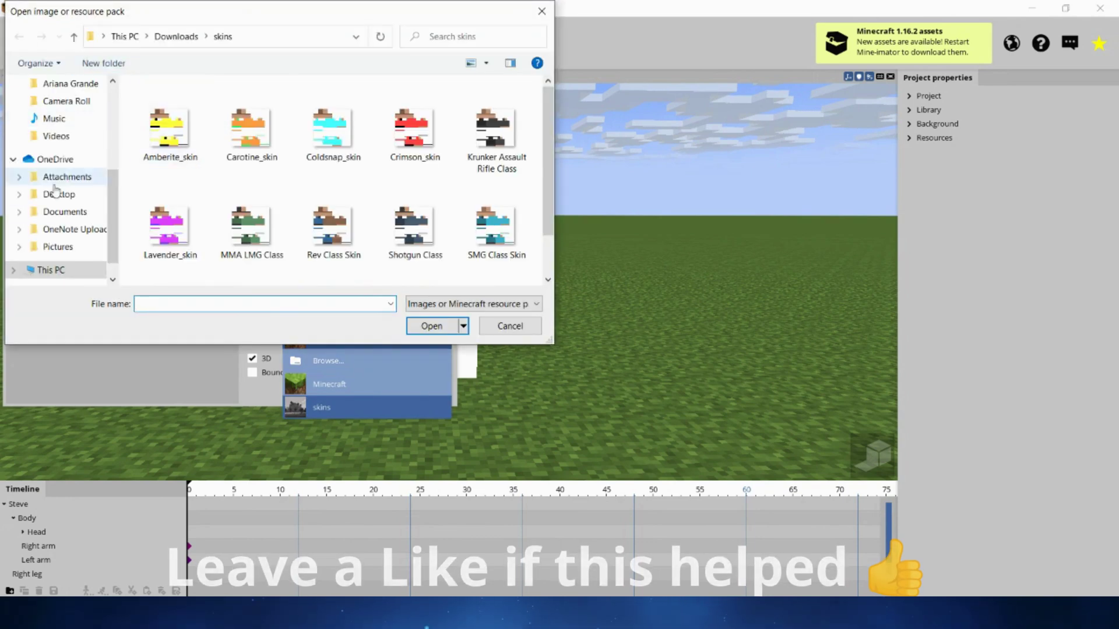
pyautogui.click(67, 195)
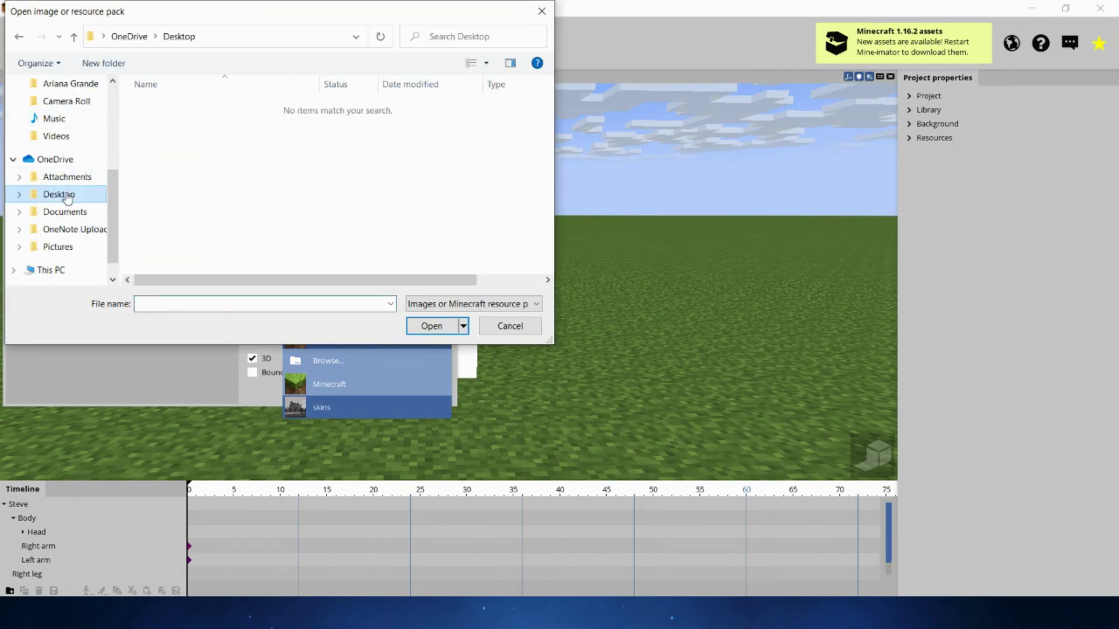
pyautogui.scroll(2, 66, 175)
pyautogui.click(65, 102)
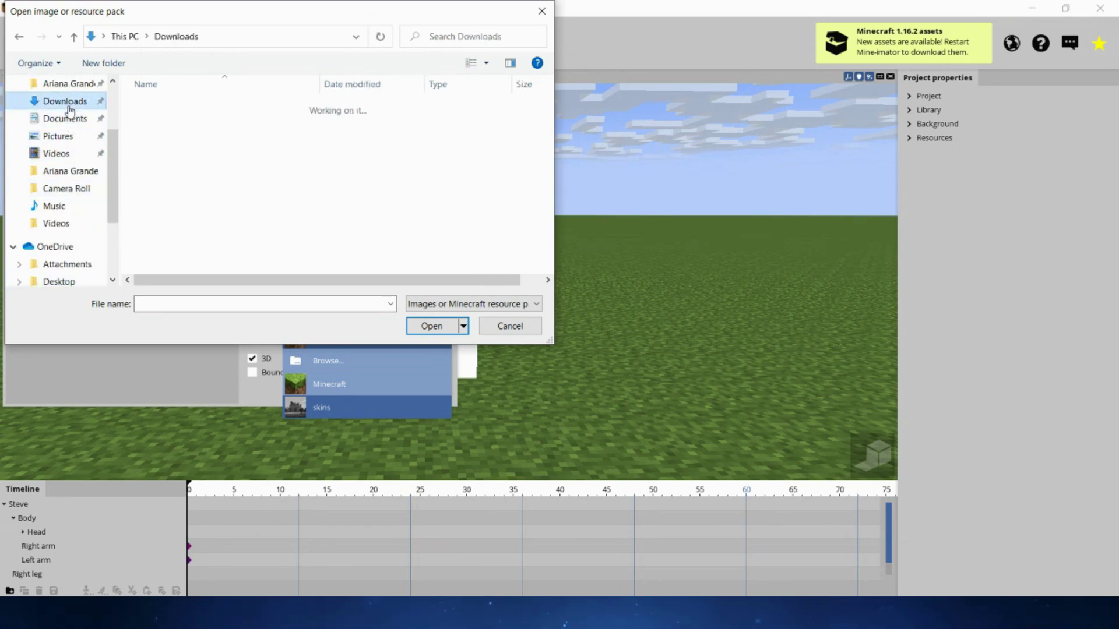
pyautogui.scroll(2, 64, 152)
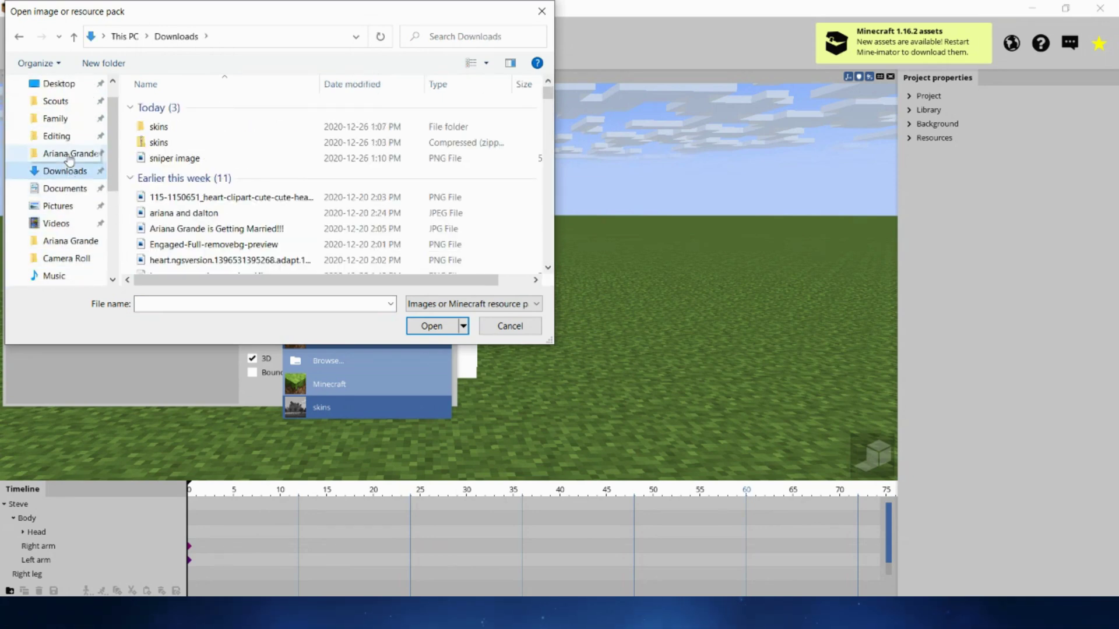
pyautogui.click(169, 158)
pyautogui.click(430, 327)
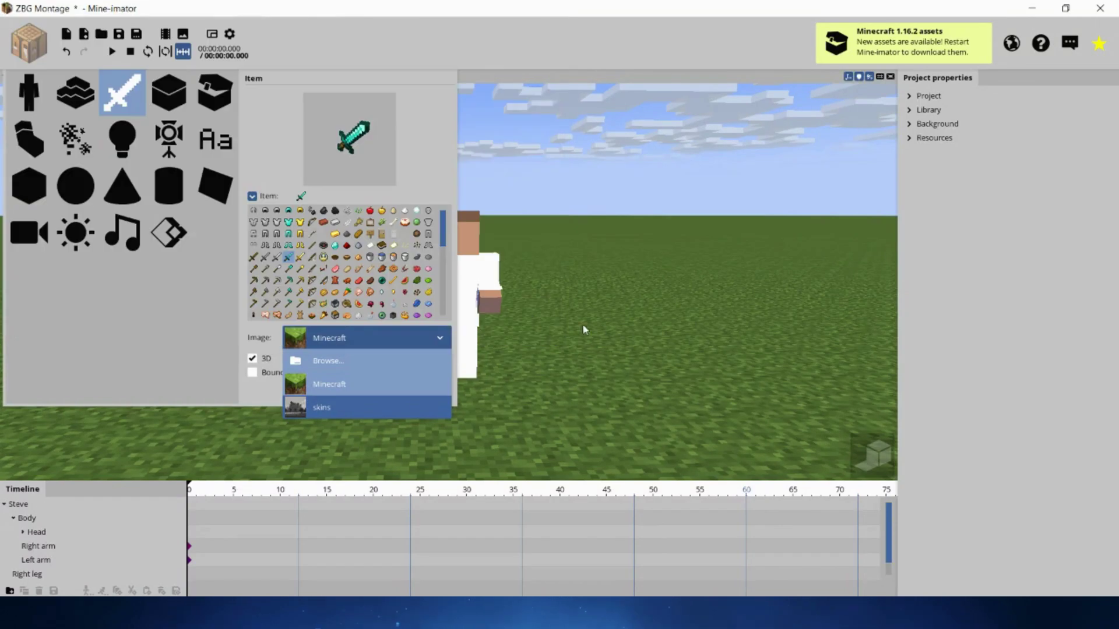
pyautogui.click(436, 354)
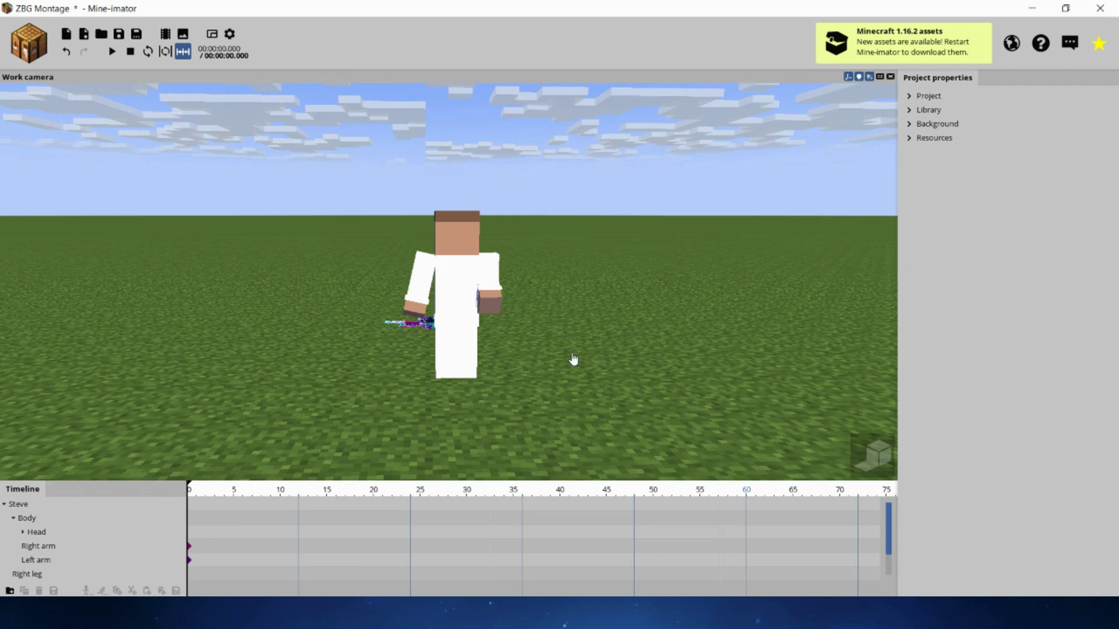
# Select the rifle item in the scene and set its XYZ scale to 2
pyautogui.moveTo(575, 358); pyautogui.dragTo(580, 359)
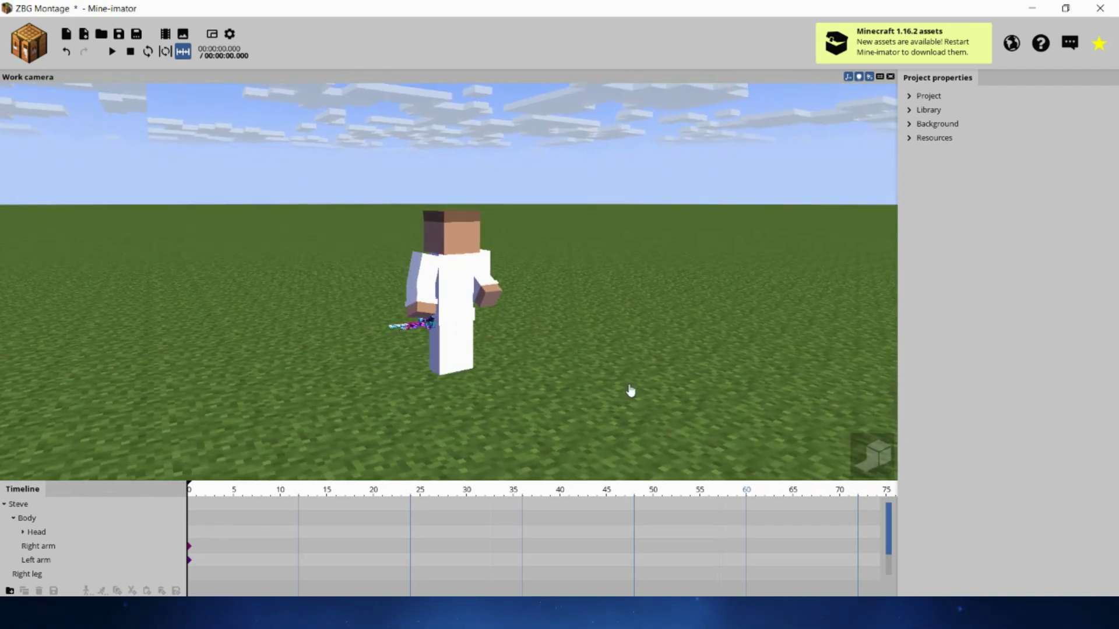
pyautogui.moveTo(630, 391); pyautogui.dragTo(634, 394)
pyautogui.scroll(5, 482, 331)
pyautogui.scroll(-3, 629, 392)
pyautogui.click(406, 394)
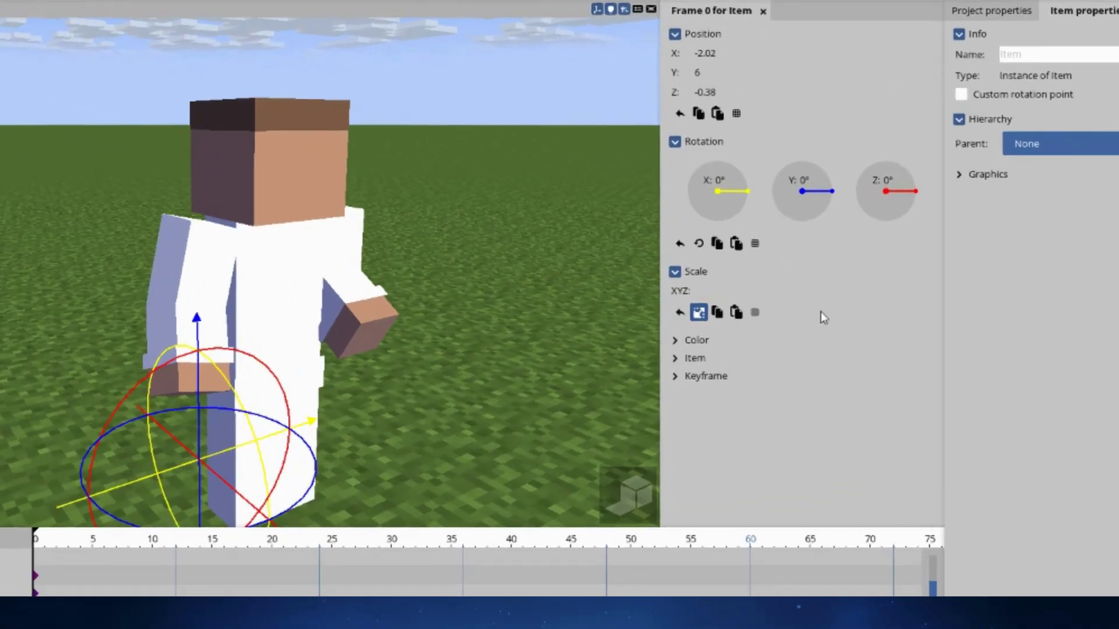
pyautogui.write('5')
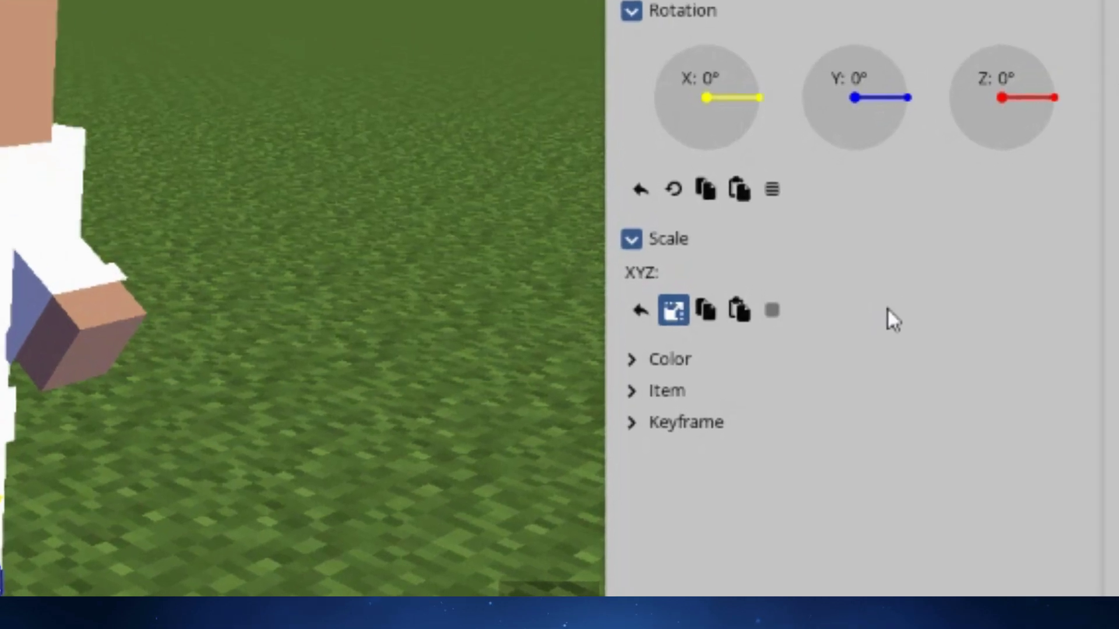
pyautogui.press('BackSpace')
pyautogui.write('3')
pyautogui.press('BackSpace')
pyautogui.write('2')
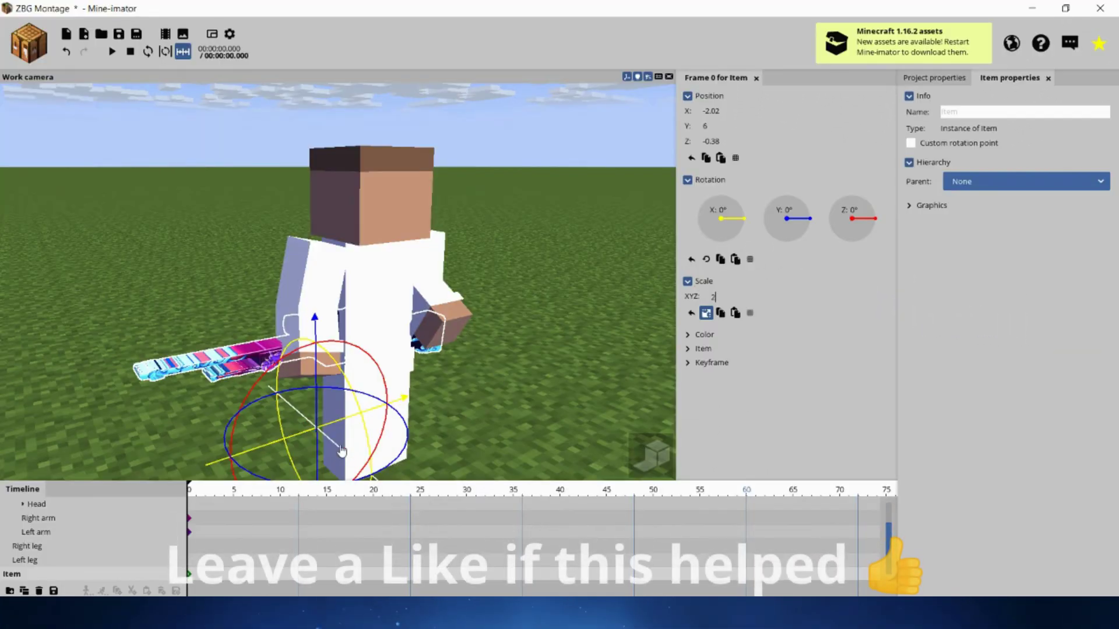
# Move the rifle in front of the character's chest, pointing forward, rotated to about 99.90° on Y and 22.66° on Z
pyautogui.moveTo(644, 379); pyautogui.dragTo(638, 374)
pyautogui.click(415, 190)
pyautogui.moveTo(539, 250); pyautogui.dragTo(433, 221, button='right')
pyautogui.moveTo(534, 257); pyautogui.dragTo(512, 326, button='right')
pyautogui.click(510, 328)
pyautogui.click(412, 349)
pyautogui.scroll(-3, 374, 444)
pyautogui.moveTo(460, 458); pyautogui.dragTo(402, 430)
pyautogui.scroll(4, 583, 332)
pyautogui.moveTo(506, 381)
pyautogui.mouseDown()
pyautogui.moveTo(522, 377)
pyautogui.moveTo(527, 341)
pyautogui.moveTo(507, 373)
pyautogui.mouseUp()
pyautogui.scroll(-3, 495, 391)
pyautogui.moveTo(450, 470); pyautogui.dragTo(470, 468)
pyautogui.moveTo(518, 396); pyautogui.dragTo(529, 425)
pyautogui.scroll(-3, 527, 423)
pyautogui.moveTo(402, 245); pyautogui.dragTo(379, 251)
pyautogui.moveTo(411, 327); pyautogui.dragTo(412, 293)
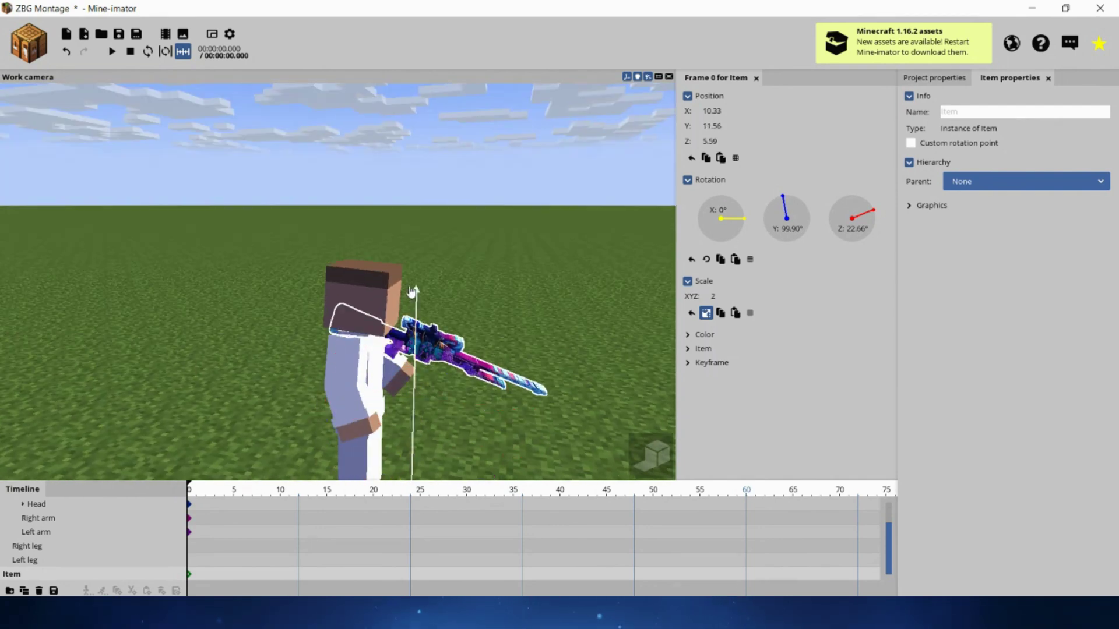
# Rotate the right arm inward to about 12.06° on Y with a bend of about 24.50°
pyautogui.click(341, 439)
pyautogui.moveTo(394, 423); pyautogui.dragTo(427, 407)
pyautogui.moveTo(430, 410); pyautogui.dragTo(378, 432)
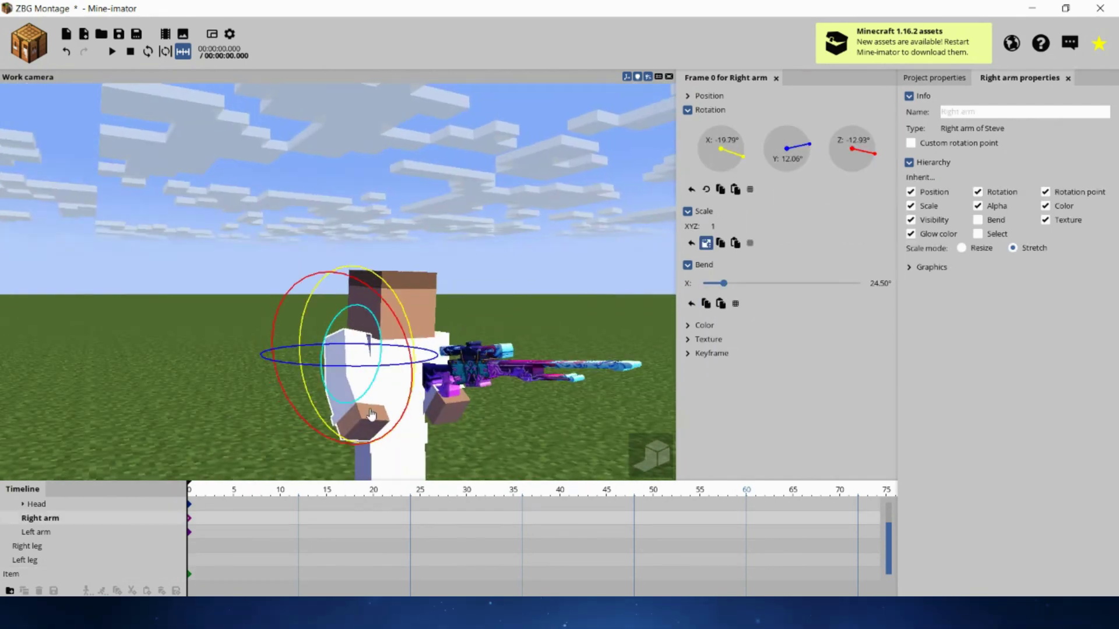
pyautogui.moveTo(257, 365); pyautogui.dragTo(392, 387, button='middle')
# Reposition the rifle across the character's chest and pose the left arm around it, bent to about 83.41°
pyautogui.click(405, 388)
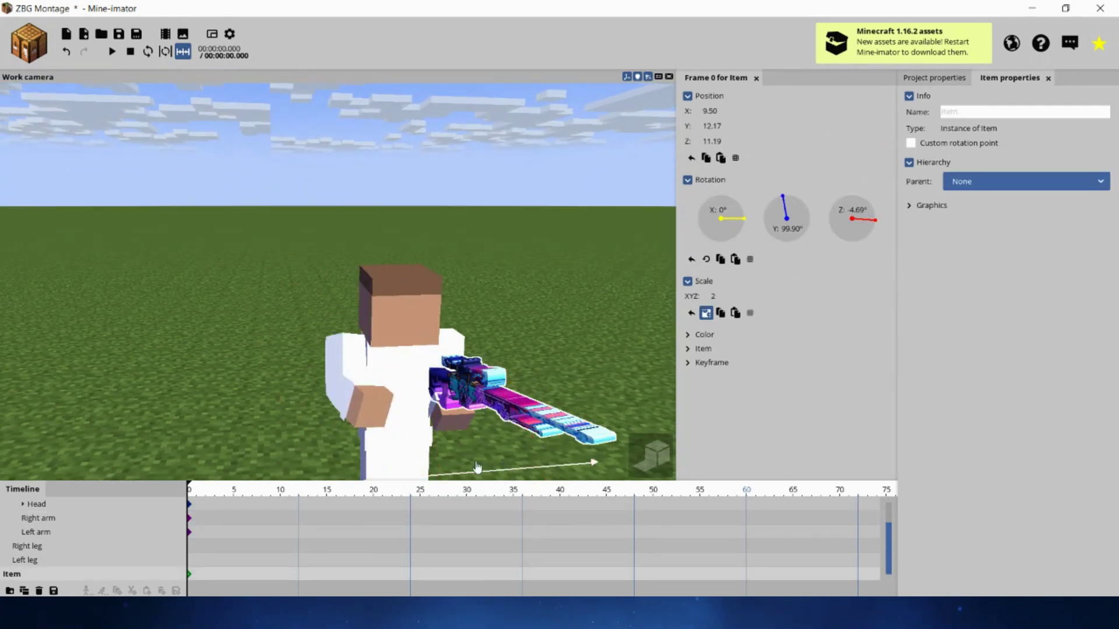
pyautogui.moveTo(604, 354); pyautogui.dragTo(502, 323)
pyautogui.click(553, 433)
pyautogui.moveTo(540, 428); pyautogui.dragTo(512, 419)
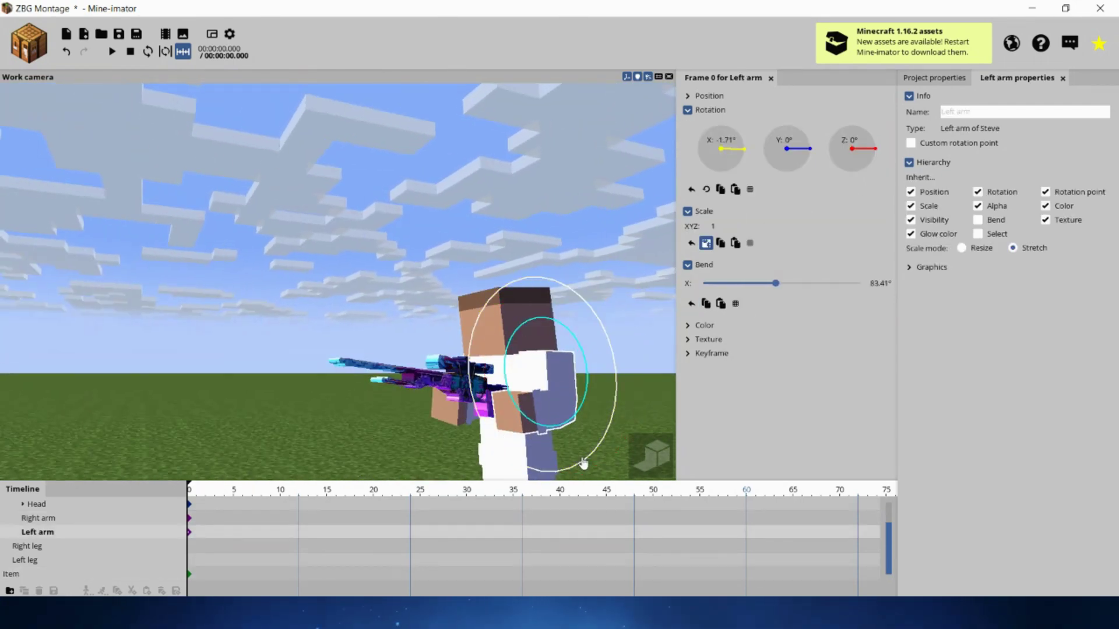
pyautogui.moveTo(611, 471); pyautogui.dragTo(459, 324, button='middle')
# Rotate the right arm to about -25.28° on X and bend it to about 79.87° so its hand reaches the rifle
pyautogui.click(310, 305)
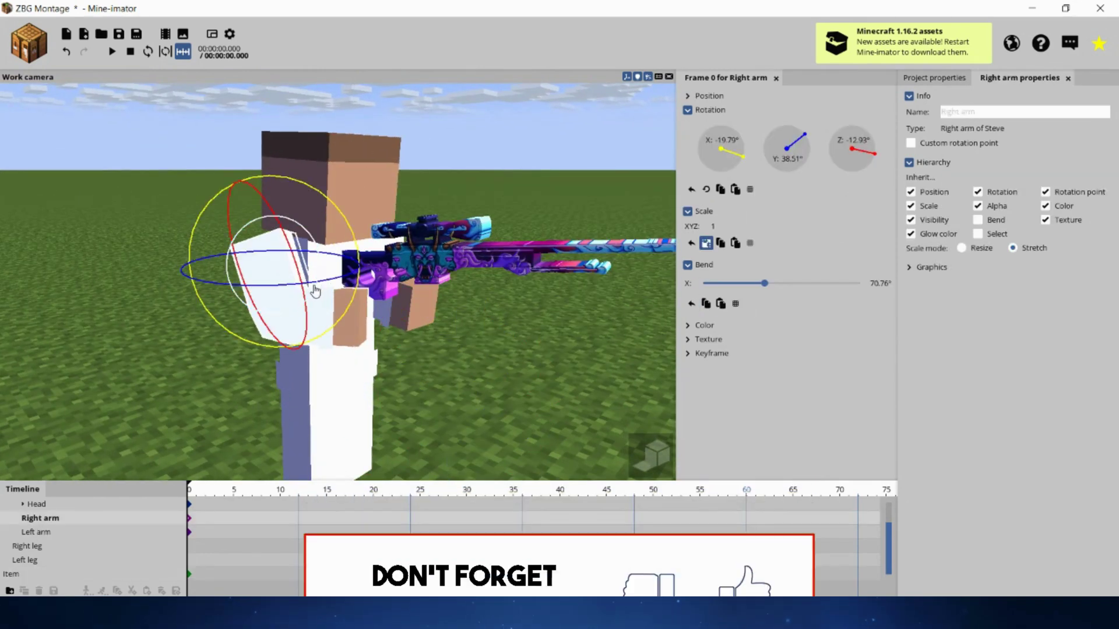
pyautogui.moveTo(344, 295); pyautogui.dragTo(354, 304)
pyautogui.moveTo(354, 305); pyautogui.dragTo(352, 342, button='middle')
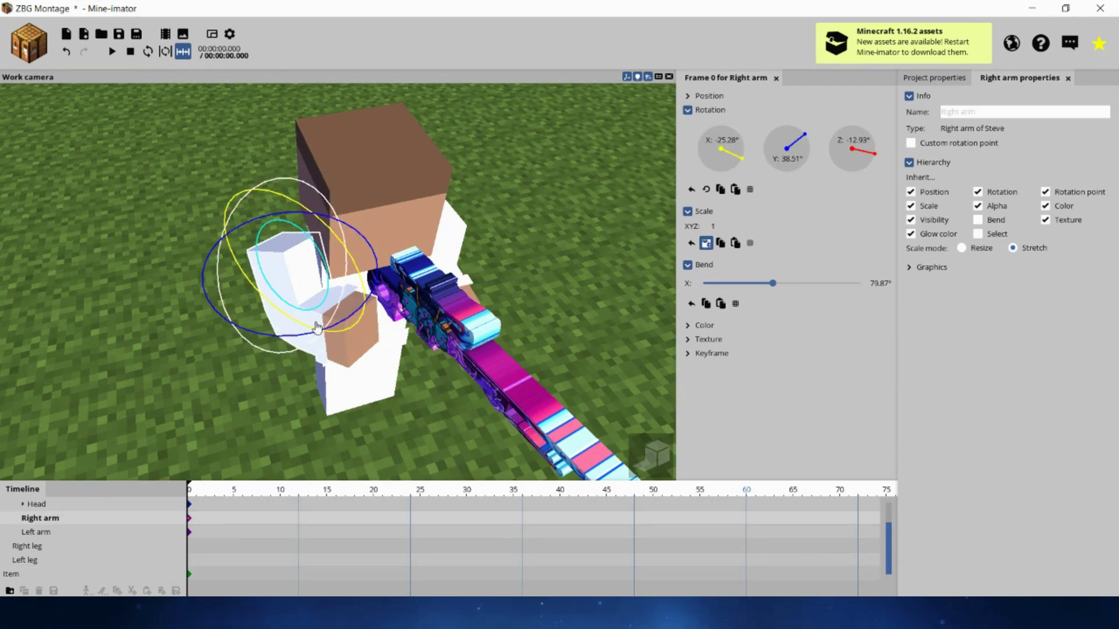
pyautogui.moveTo(316, 330); pyautogui.dragTo(332, 327)
pyautogui.moveTo(408, 428); pyautogui.dragTo(429, 373)
# Pose the character's legs, with the left leg bent backward
pyautogui.click(378, 382)
pyautogui.moveTo(330, 383); pyautogui.dragTo(366, 397, button='middle')
pyautogui.click(366, 397)
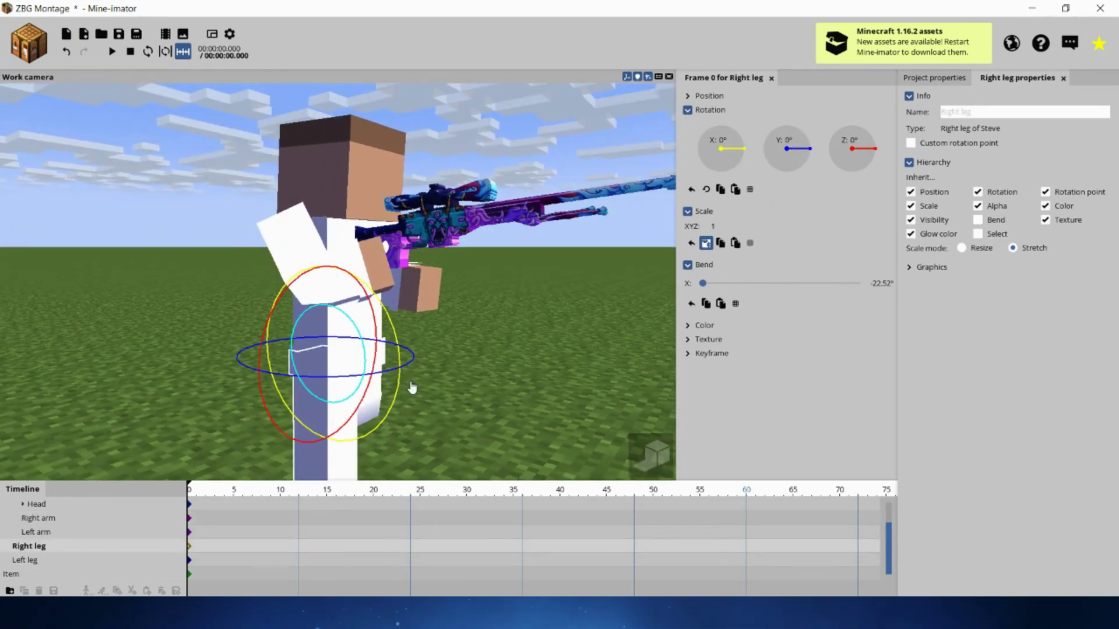
pyautogui.moveTo(404, 384); pyautogui.dragTo(410, 367)
pyautogui.click(577, 437)
pyautogui.moveTo(588, 440); pyautogui.dragTo(455, 463)
# Rotate the left arm outward to about -16.63° on Z
pyautogui.click(492, 306)
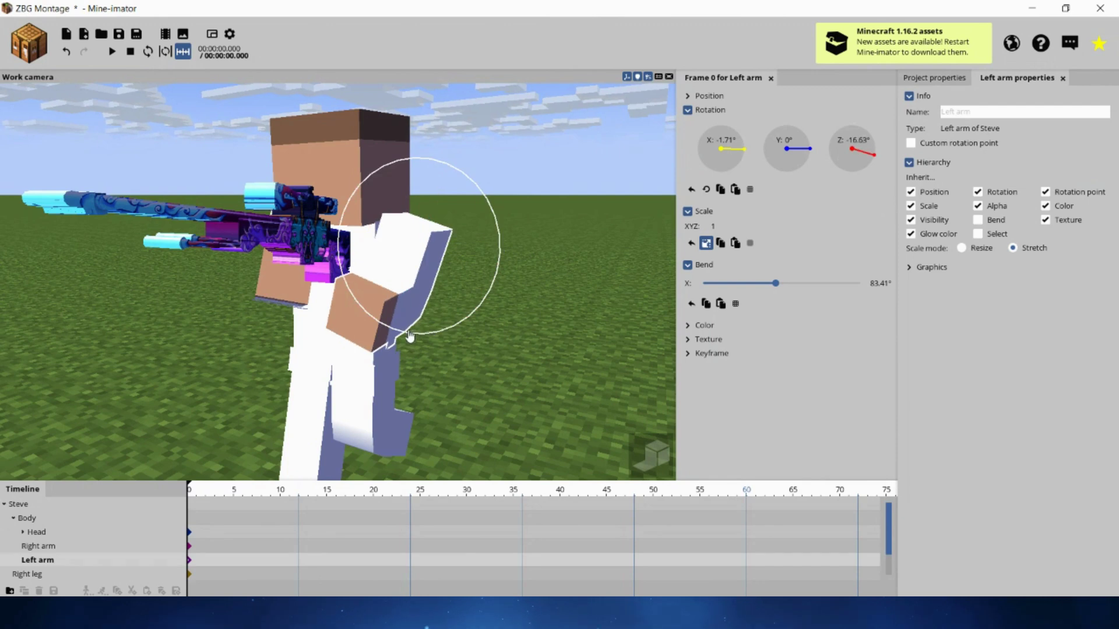
pyautogui.moveTo(448, 217); pyautogui.dragTo(457, 234)
pyautogui.click(554, 274)
pyautogui.moveTo(554, 274); pyautogui.dragTo(620, 373)
# Tilt the character's head toward the rifle scope, to about 3.59° on X and -0.88° on Z
pyautogui.click(516, 280)
pyautogui.click(647, 317)
pyautogui.scroll(-3, 670, 356)
pyautogui.click(544, 280)
pyautogui.click(469, 270)
pyautogui.moveTo(483, 287); pyautogui.dragTo(488, 303)
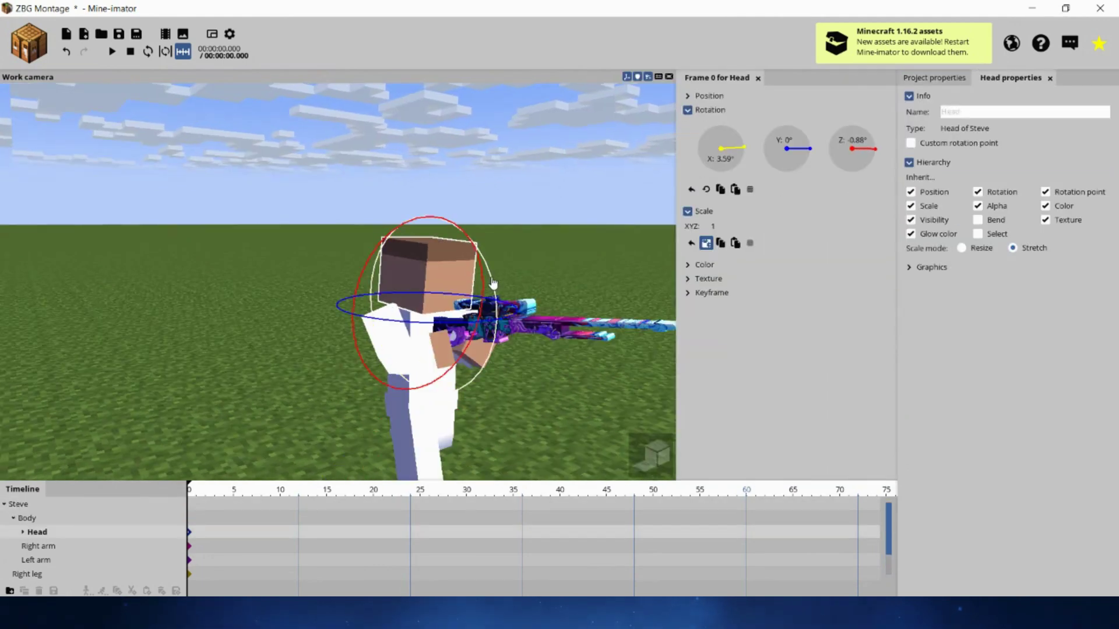
# In the Krunker texture viewer, set the Hunter's face to Pierre [Legendary]
pyautogui.click(664, 393)
pyautogui.scroll(2, 694, 397)
pyautogui.moveTo(684, 396); pyautogui.dragTo(867, 396)
pyautogui.scroll(-3, 822, 383)
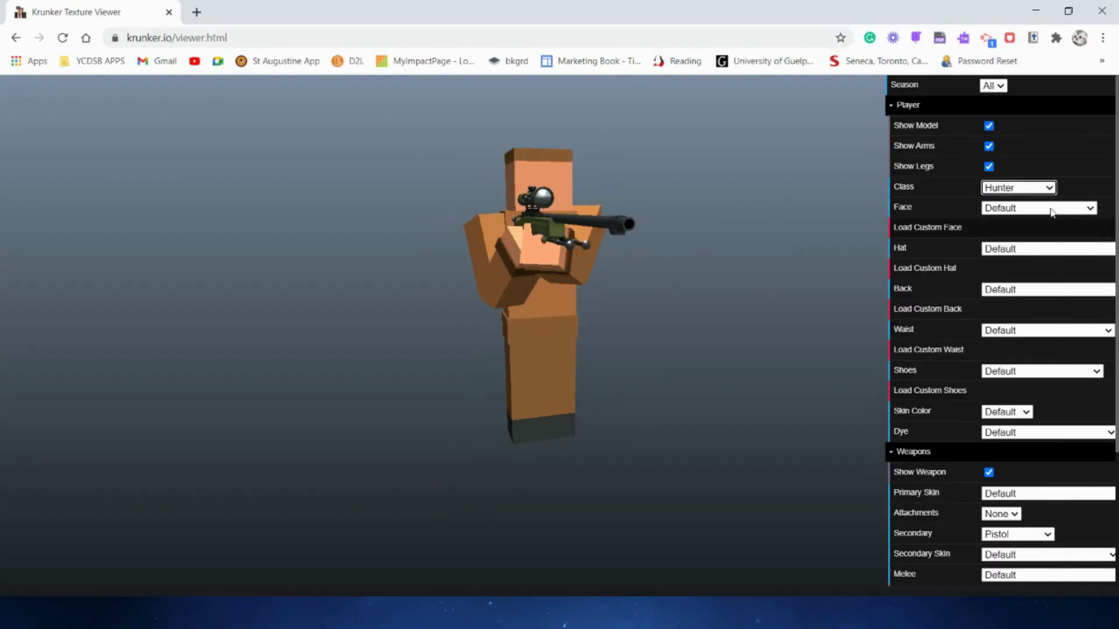
pyautogui.click(1037, 208)
pyautogui.scroll(-6, 1034, 315)
pyautogui.click(1033, 315)
# Hide the player's legs and arms, keep the model shown, and set the class to Survivor
pyautogui.click(989, 167)
pyautogui.click(989, 146)
pyautogui.click(989, 126)
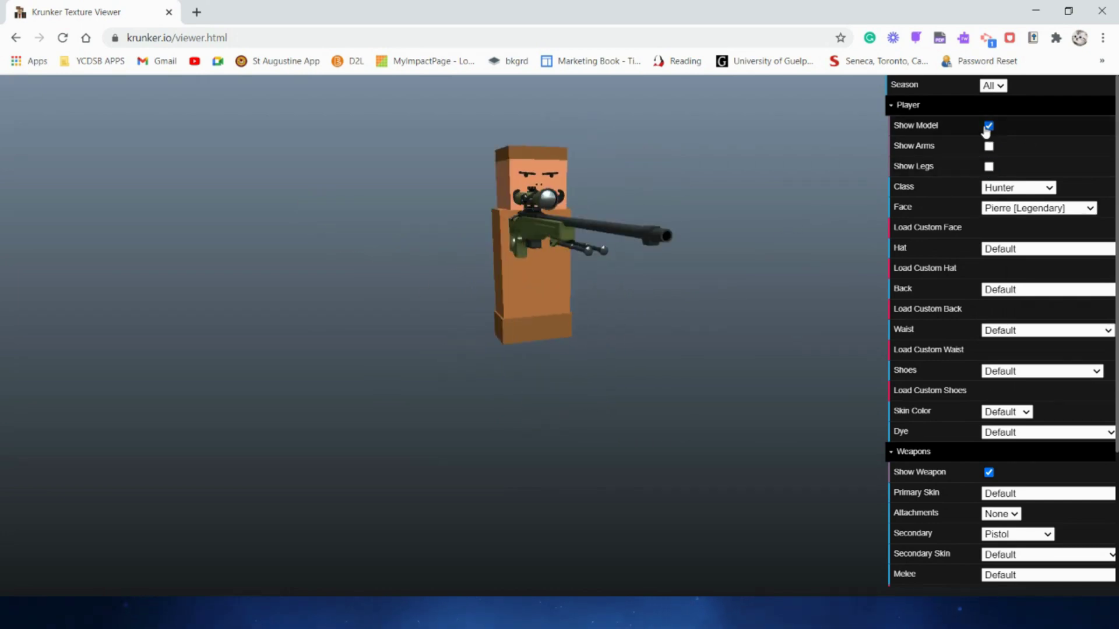
pyautogui.click(989, 126)
pyautogui.click(1014, 188)
pyautogui.click(1002, 530)
# Frame the face close-up in full screen and save a screenshot of it as "pierre face"
pyautogui.scroll(3, 667, 332)
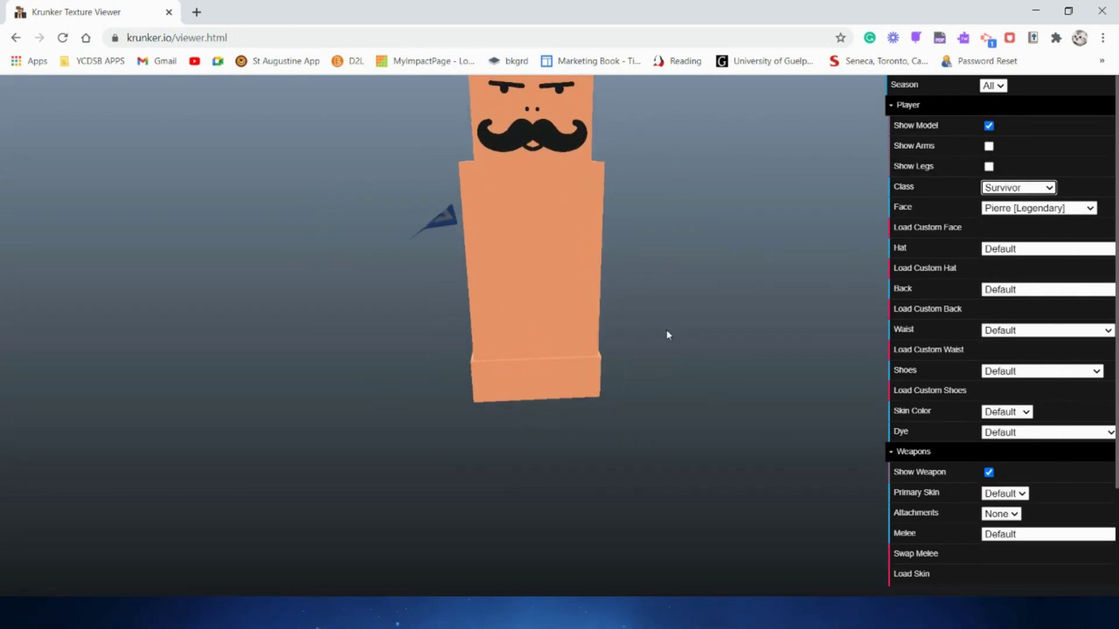
pyautogui.press('F11')
pyautogui.scroll(3, 716, 187)
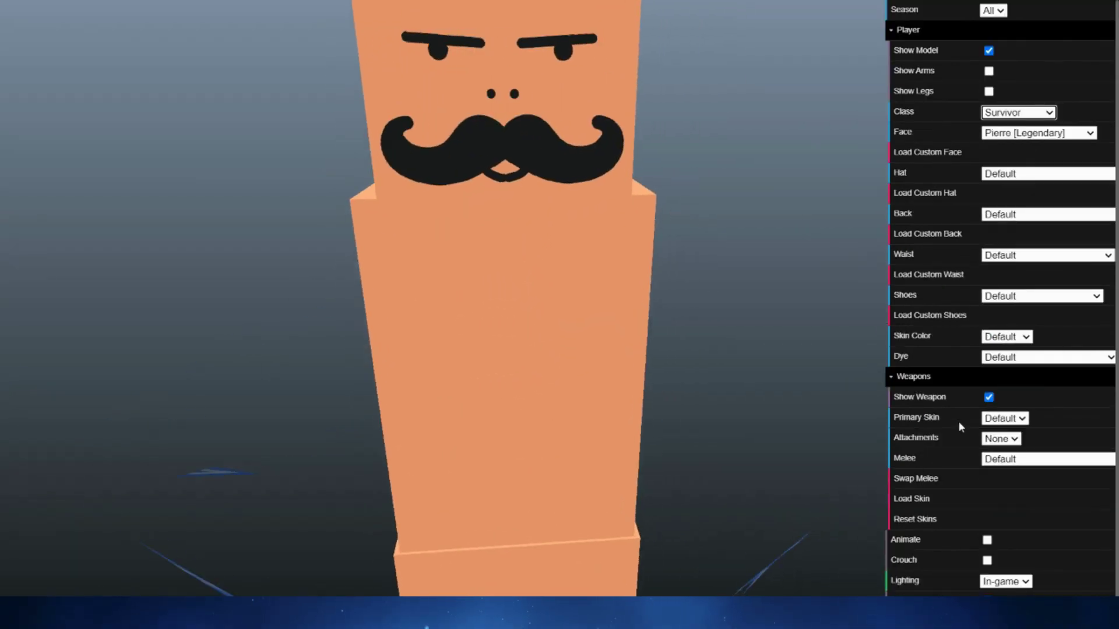
pyautogui.scroll(3, 667, 371)
pyautogui.moveTo(667, 370); pyautogui.dragTo(681, 378)
pyautogui.scroll(-1, 989, 559)
pyautogui.click(987, 584)
pyautogui.press('F11')
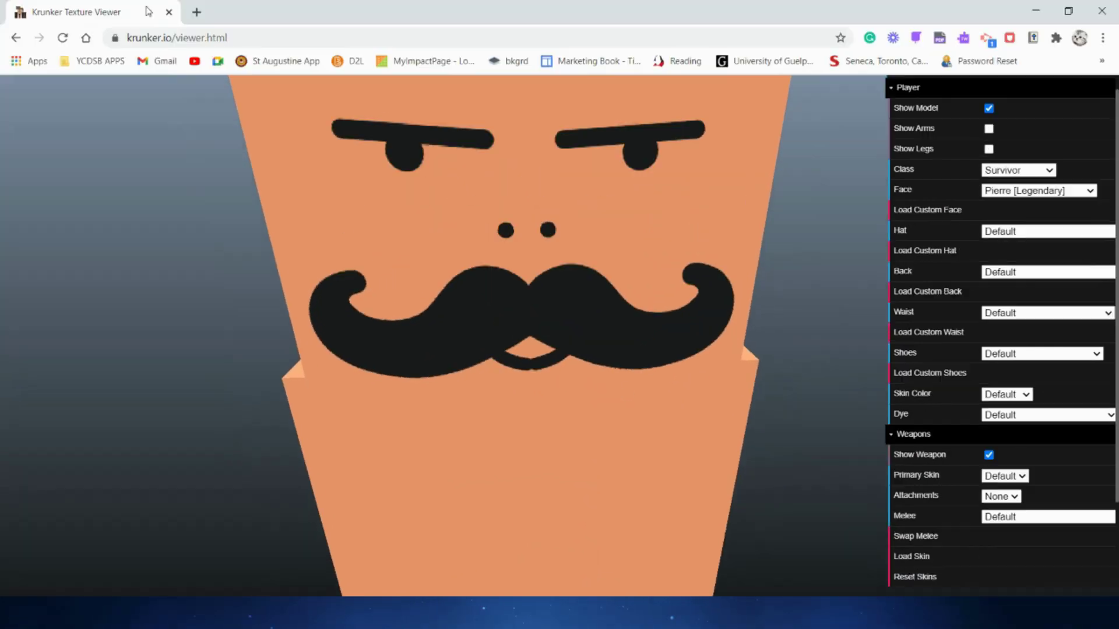
pyautogui.write('pierre face')
pyautogui.click(444, 325)
# Search the web for pixlr and launch the Pixlr E photo editor from its site
pyautogui.click(327, 37)
pyautogui.write('pixlr')
pyautogui.press('Return')
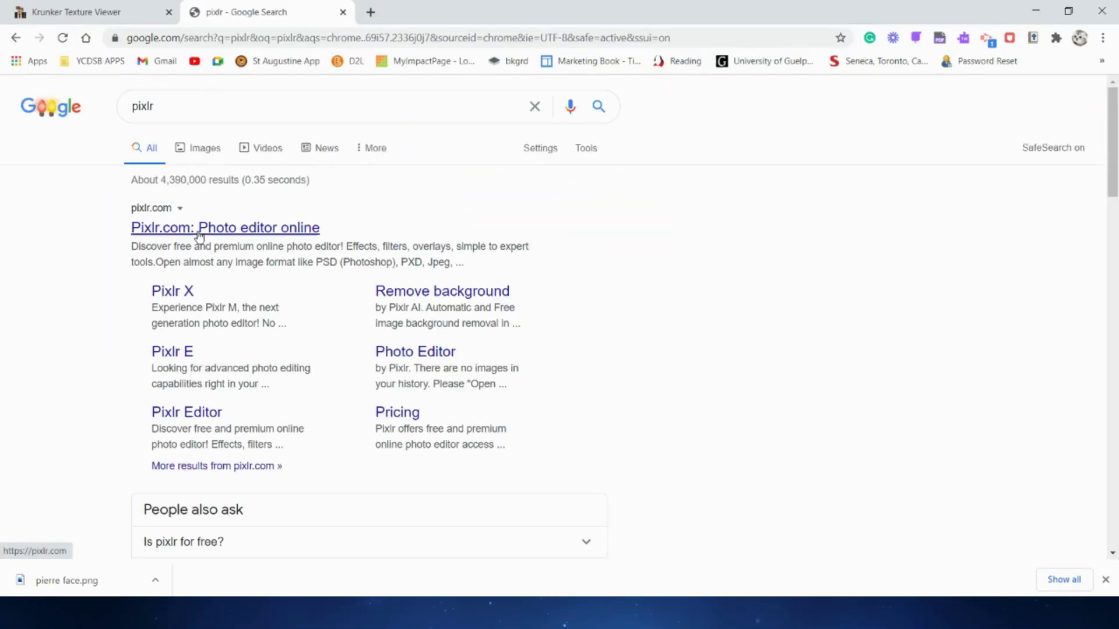
pyautogui.click(200, 236)
pyautogui.scroll(-5, 599, 492)
pyautogui.click(440, 173)
# Open the "pierre face" PNG from Downloads in the photo editor
pyautogui.click(92, 379)
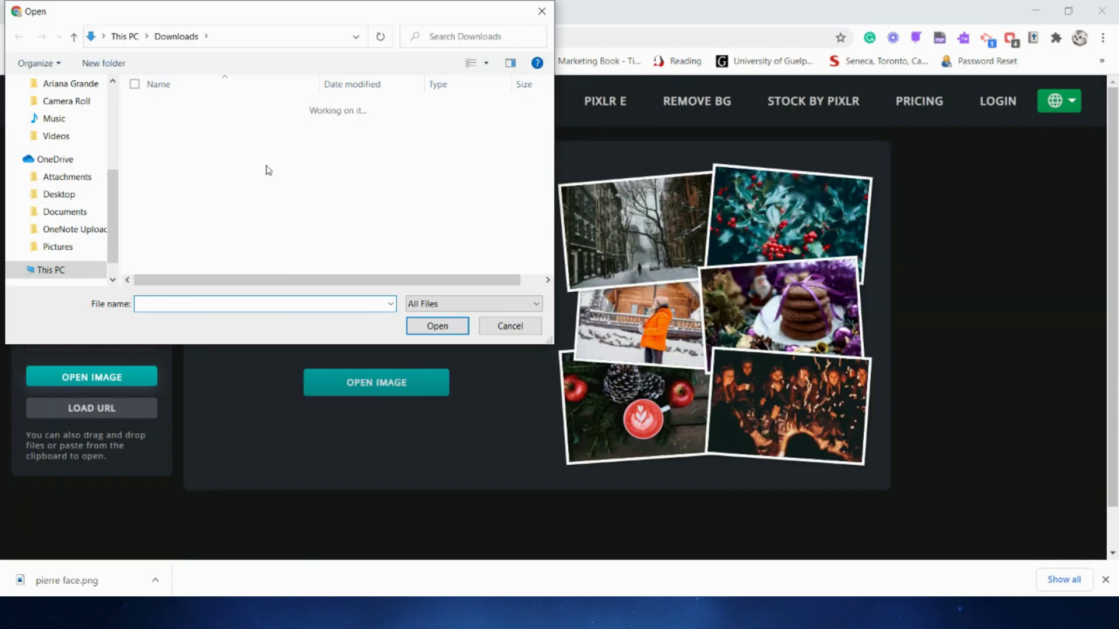
pyautogui.scroll(2, 222, 213)
pyautogui.write('pi')
pyautogui.click(242, 321)
pyautogui.click(437, 327)
pyautogui.scroll(-5, 564, 280)
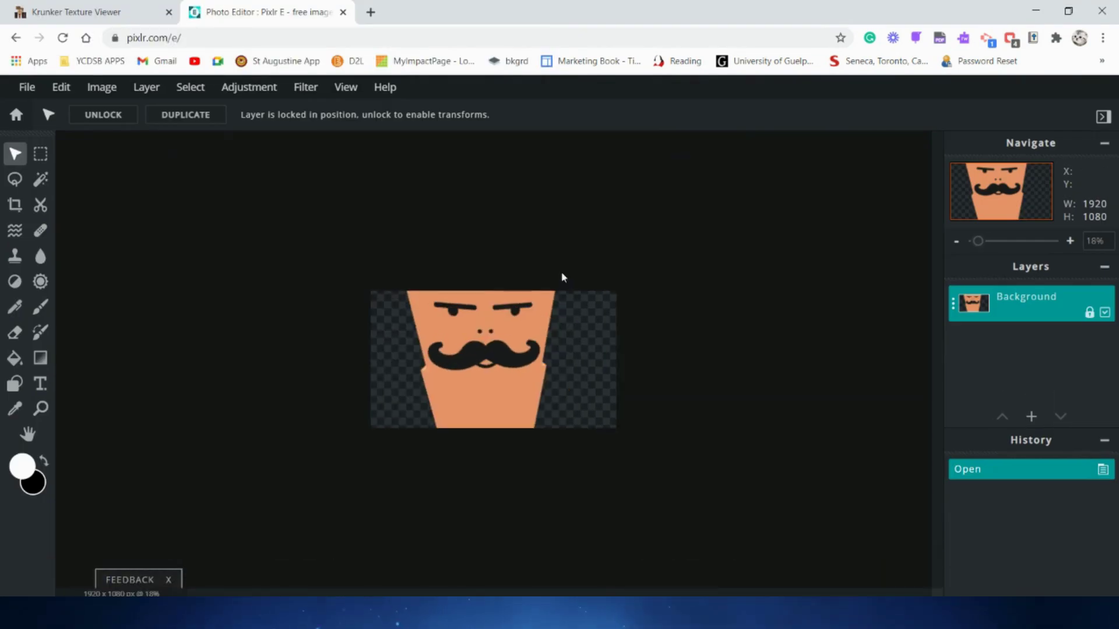
# Try a rectangular Cutout mask on the face image, and undo it
pyautogui.scroll(5, 565, 280)
pyautogui.moveTo(287, 209); pyautogui.dragTo(355, 292)
pyautogui.scroll(3, 355, 279)
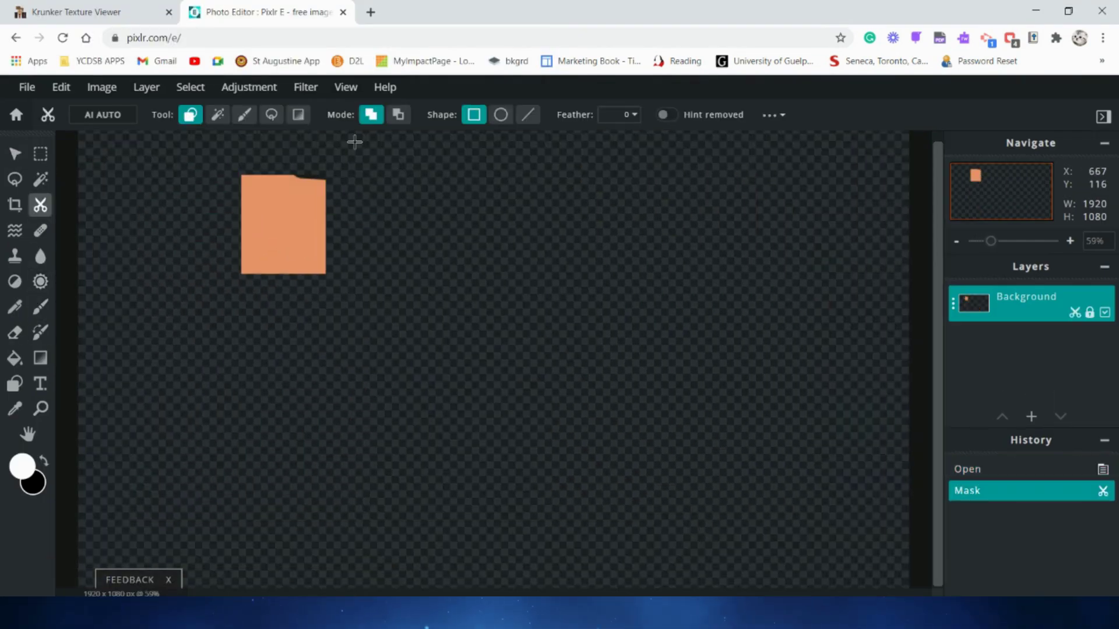
pyautogui.scroll(-4, 579, 172)
pyautogui.hotkey('ctrl', 'z')
# Remove the orange skin around the facial features with the Cutout magic wand and crop the image to 941 × 673 px
pyautogui.click(218, 115)
pyautogui.click(506, 292)
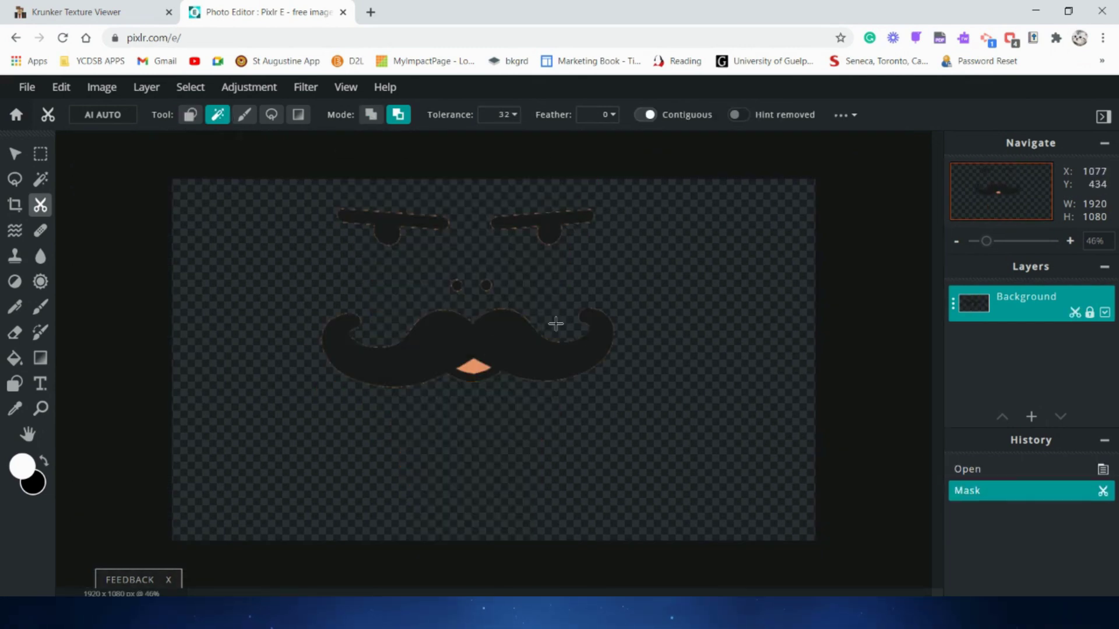
pyautogui.click(16, 205)
pyautogui.moveTo(89, 349); pyautogui.dragTo(265, 349)
pyautogui.moveTo(898, 359); pyautogui.dragTo(662, 360)
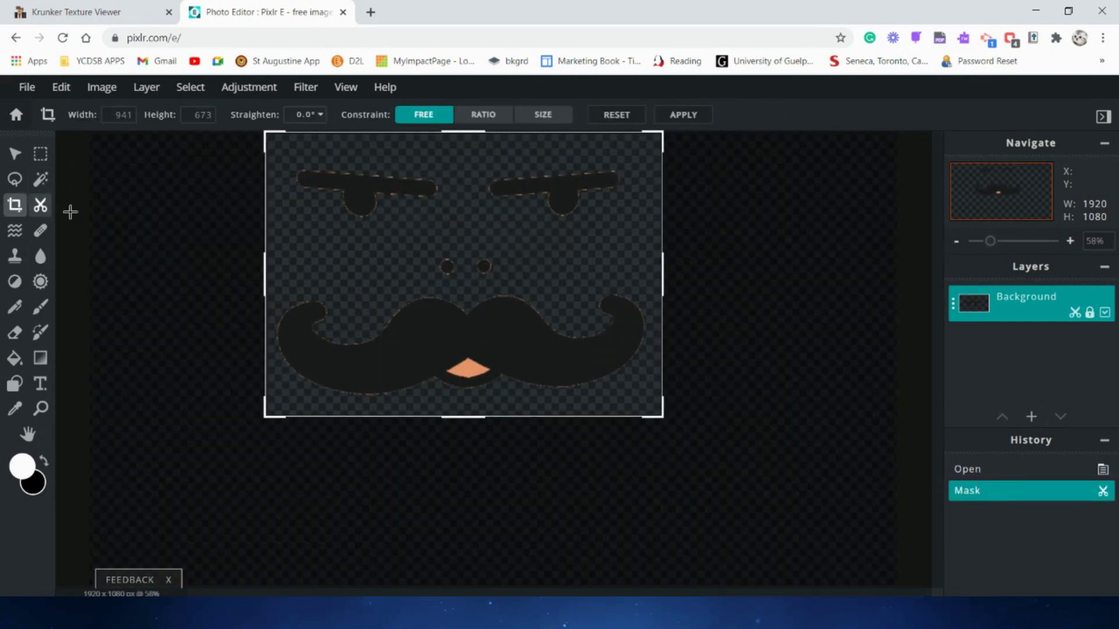
pyautogui.moveTo(461, 586); pyautogui.dragTo(462, 416)
# Try to cut out the remaining orange patch between the lips with the Cutout magic wand
pyautogui.click(40, 205)
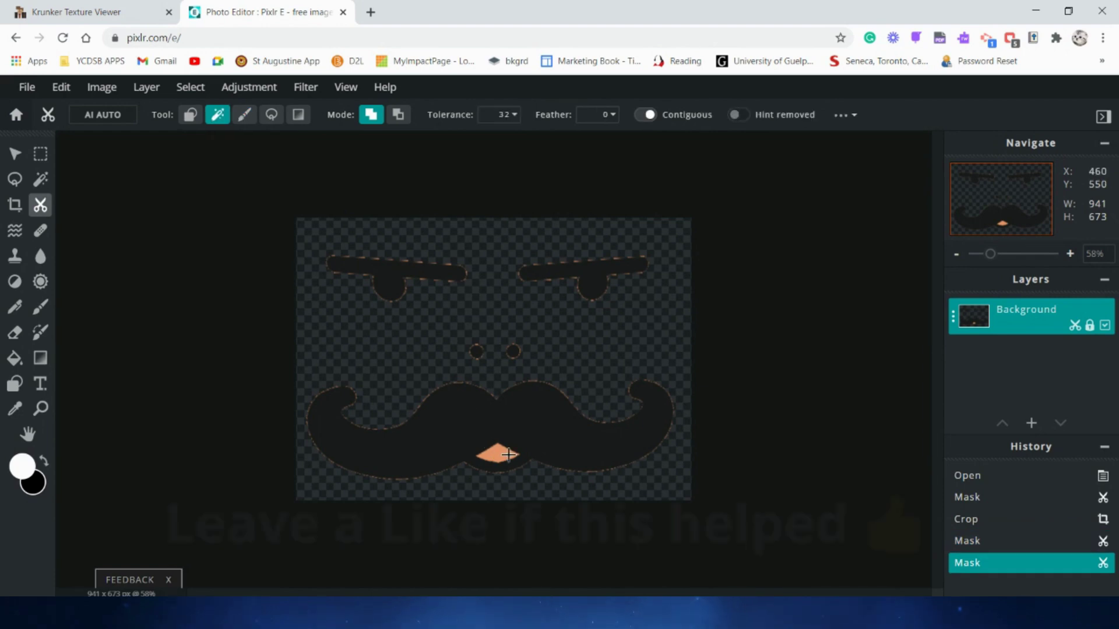
pyautogui.click(218, 114)
pyautogui.click(508, 454)
pyautogui.click(508, 455)
pyautogui.scroll(1, 834, 499)
pyautogui.scroll(-2, 834, 499)
# Save the edited face image as a PNG named "pierre face transparent"
pyautogui.click(27, 93)
pyautogui.click(41, 204)
pyautogui.click(793, 461)
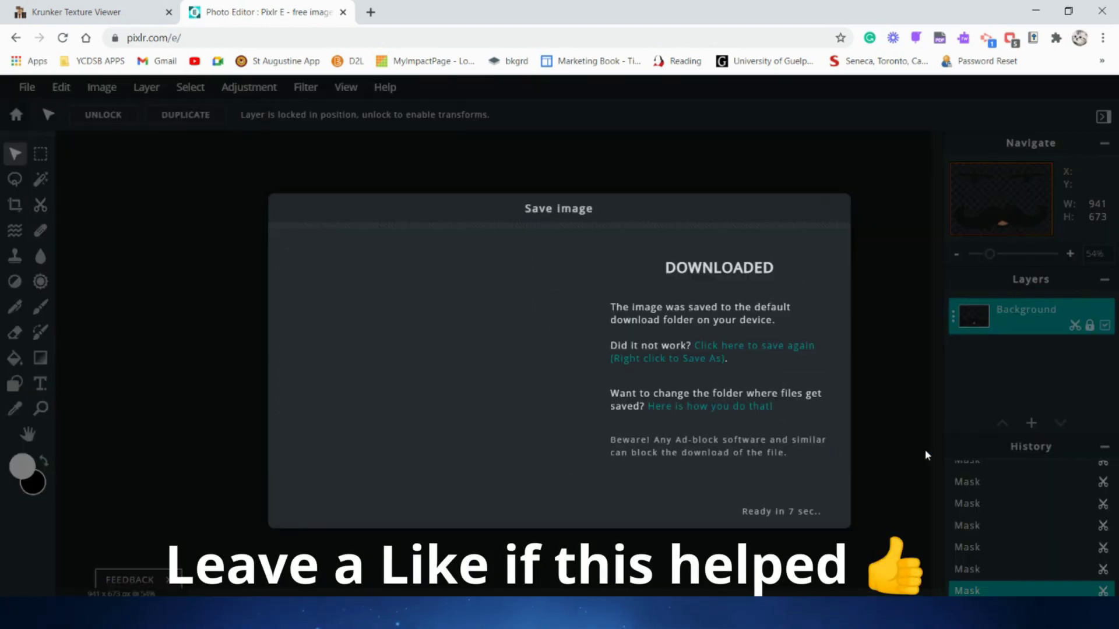
pyautogui.write('transa')
pyautogui.press('BackSpace')
pyautogui.write('parent')
pyautogui.click(437, 326)
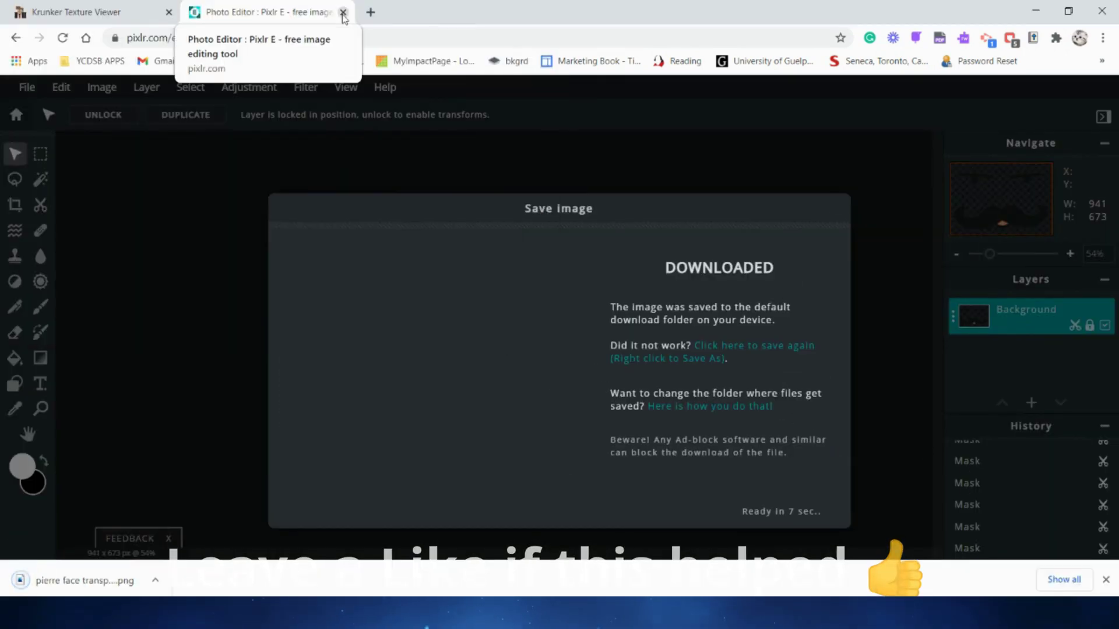
# Close the Pixlr tab and set the Krunker viewer to show only the Deagler class's weapon, without player model or arms
pyautogui.click(343, 12)
pyautogui.click(989, 129)
pyautogui.click(989, 149)
pyautogui.scroll(-5, 530, 276)
pyautogui.click(1018, 169)
pyautogui.click(1003, 418)
pyautogui.click(989, 108)
pyautogui.click(989, 128)
# Turn the pistol to a side view and export it as a render image
pyautogui.scroll(15, 629, 324)
pyautogui.moveTo(429, 344); pyautogui.dragTo(669, 351)
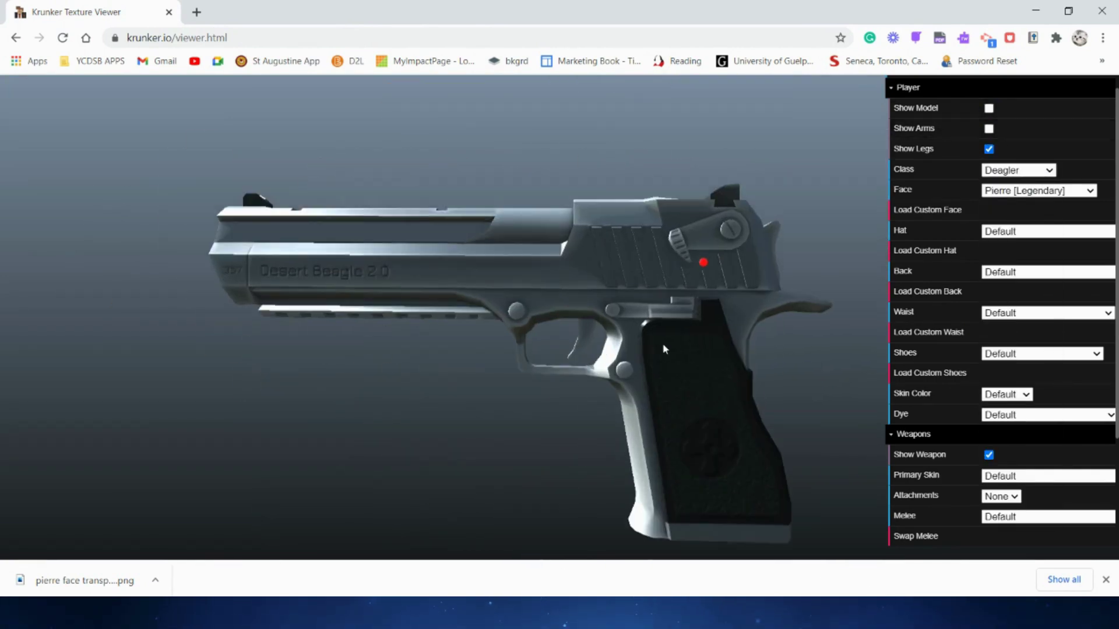
pyautogui.scroll(-3, 669, 351)
pyautogui.scroll(-3, 933, 379)
pyautogui.click(924, 535)
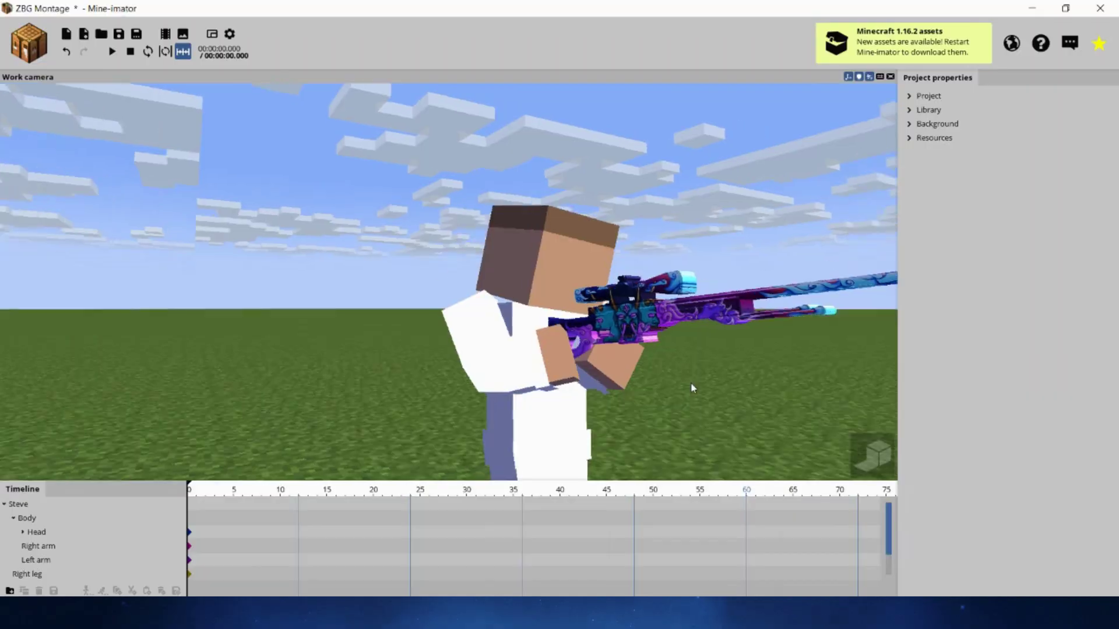
# Switch to Mine-imator and lower the sniper rifle out of the character's hands
pyautogui.click(390, 315)
pyautogui.click(444, 269)
pyautogui.moveTo(434, 219); pyautogui.dragTo(410, 225)
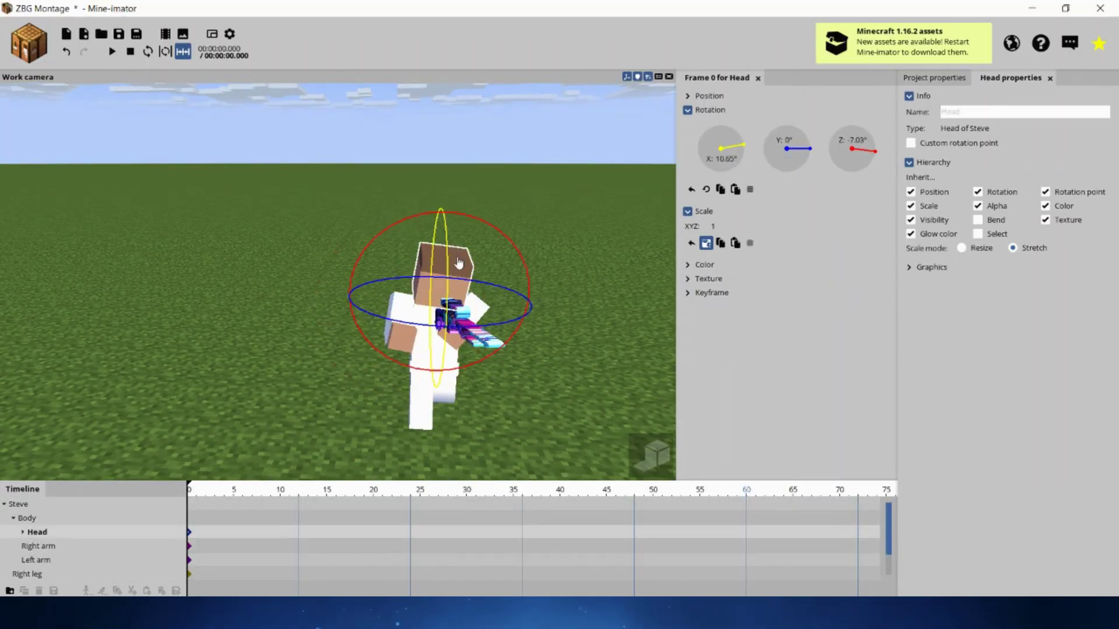
pyautogui.scroll(4, 437, 315)
pyautogui.moveTo(525, 373); pyautogui.dragTo(350, 350)
pyautogui.click(349, 300)
pyautogui.moveTo(355, 288); pyautogui.dragTo(355, 345)
pyautogui.moveTo(339, 368); pyautogui.dragTo(312, 378)
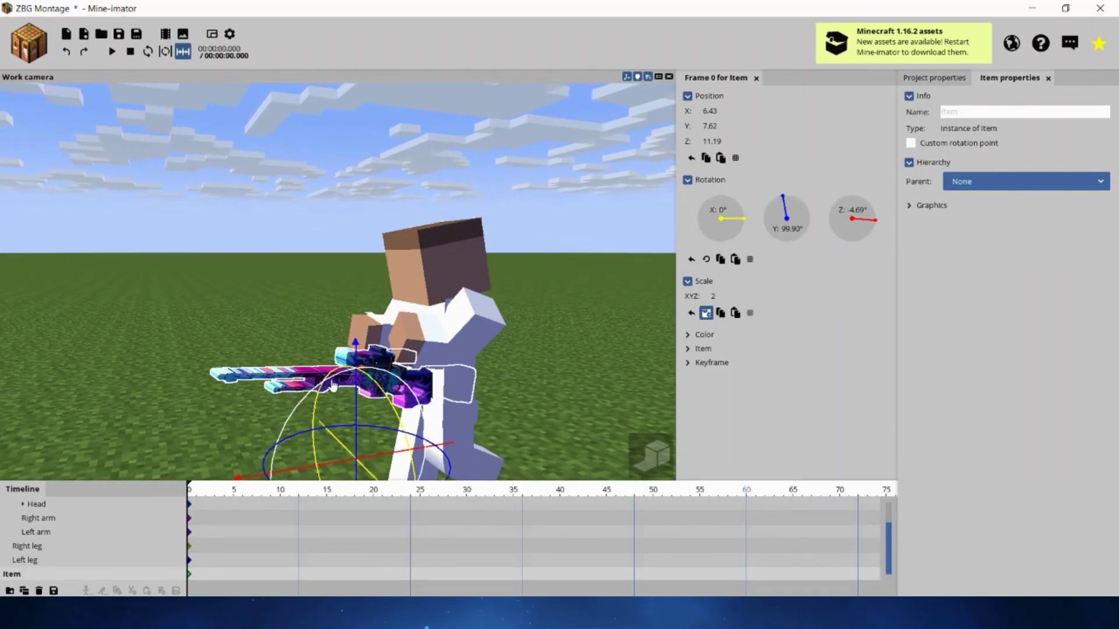
pyautogui.moveTo(311, 376); pyautogui.dragTo(347, 326, button='middle')
# Adjust the pose of the character's left arm away from the rifle-holding position
pyautogui.click(347, 327)
pyautogui.moveTo(401, 348); pyautogui.dragTo(280, 344)
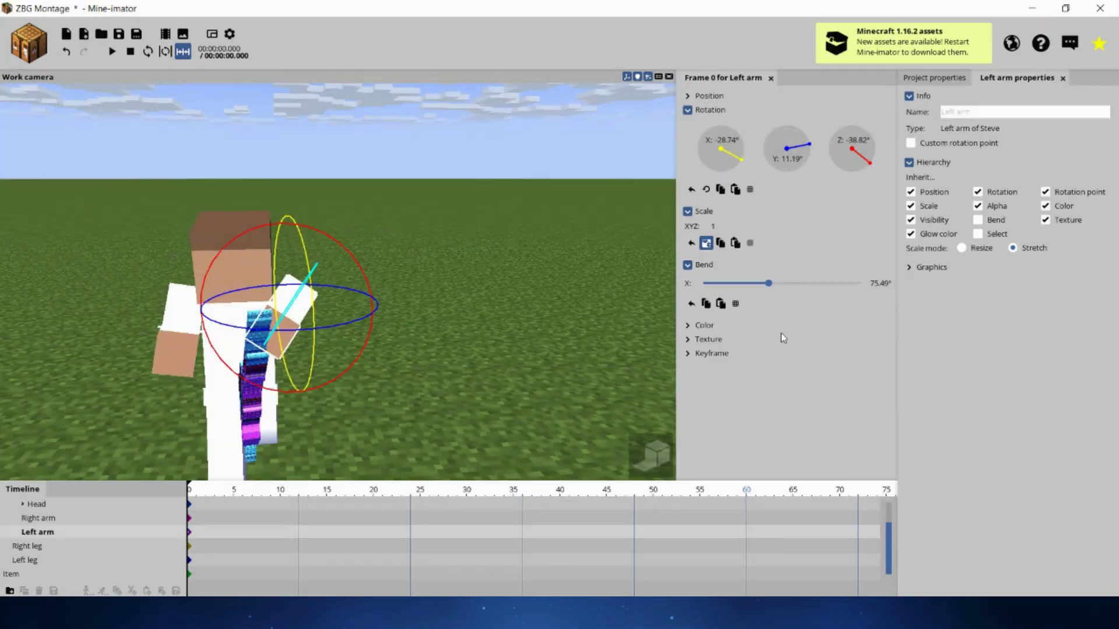
pyautogui.moveTo(217, 257); pyautogui.dragTo(205, 303)
# Rotate the sniper rifle to about Y -1.87° and Z -46.62° and place it diagonally across the character's back
pyautogui.click(254, 385)
pyautogui.moveTo(515, 406); pyautogui.dragTo(303, 385, button='middle')
pyautogui.click(273, 314)
pyautogui.moveTo(418, 313); pyautogui.dragTo(402, 350)
pyautogui.click(305, 364)
pyautogui.moveTo(408, 402); pyautogui.dragTo(439, 363)
pyautogui.click(597, 366)
pyautogui.click(438, 363)
pyautogui.moveTo(312, 325); pyautogui.dragTo(350, 365)
pyautogui.moveTo(350, 365); pyautogui.dragTo(360, 395)
pyautogui.moveTo(359, 395); pyautogui.dragTo(395, 296, button='middle')
pyautogui.moveTo(408, 360); pyautogui.dragTo(434, 359)
pyautogui.click(513, 361)
pyautogui.moveTo(513, 361)
pyautogui.mouseDown()
pyautogui.moveTo(539, 363)
pyautogui.moveTo(513, 379)
pyautogui.mouseUp()
pyautogui.click(446, 323)
pyautogui.moveTo(392, 306); pyautogui.dragTo(400, 299)
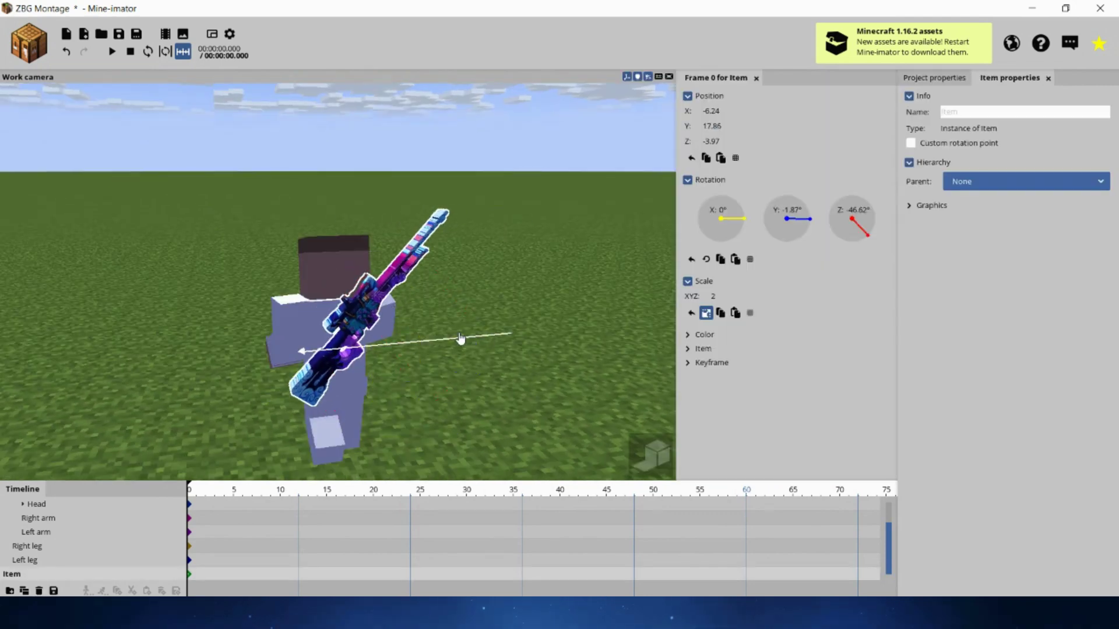
pyautogui.click(525, 353)
pyautogui.moveTo(525, 352); pyautogui.dragTo(373, 338)
pyautogui.click(495, 341)
pyautogui.click(518, 355)
# Import the image "pierre face transparent" as a new item with 3D turned off and place it in the scene
pyautogui.click(29, 43)
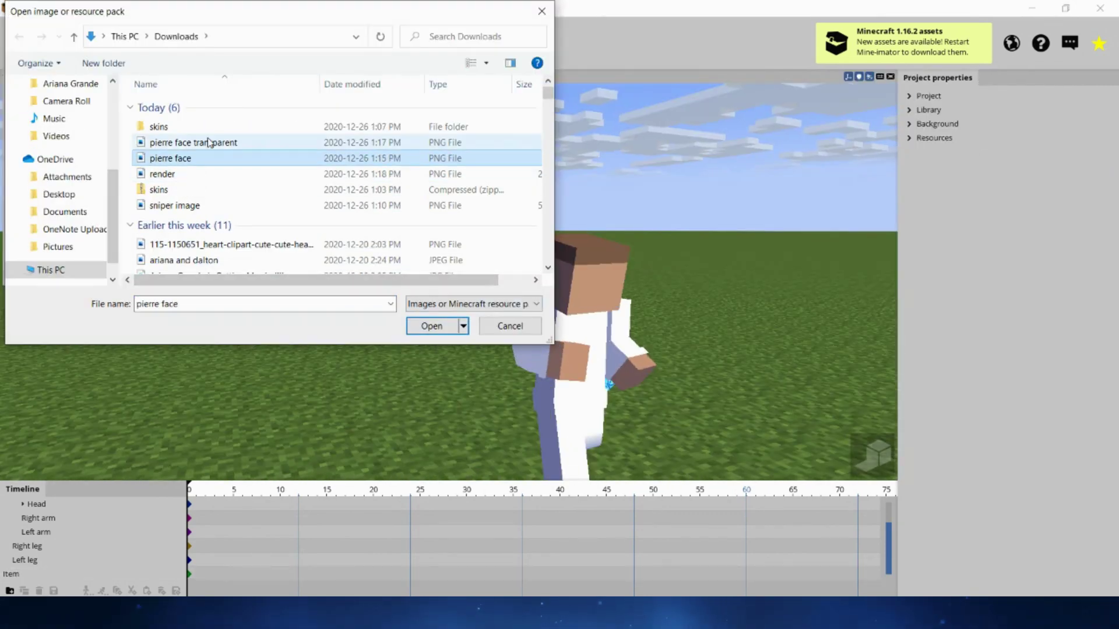
pyautogui.doubleClick(208, 141)
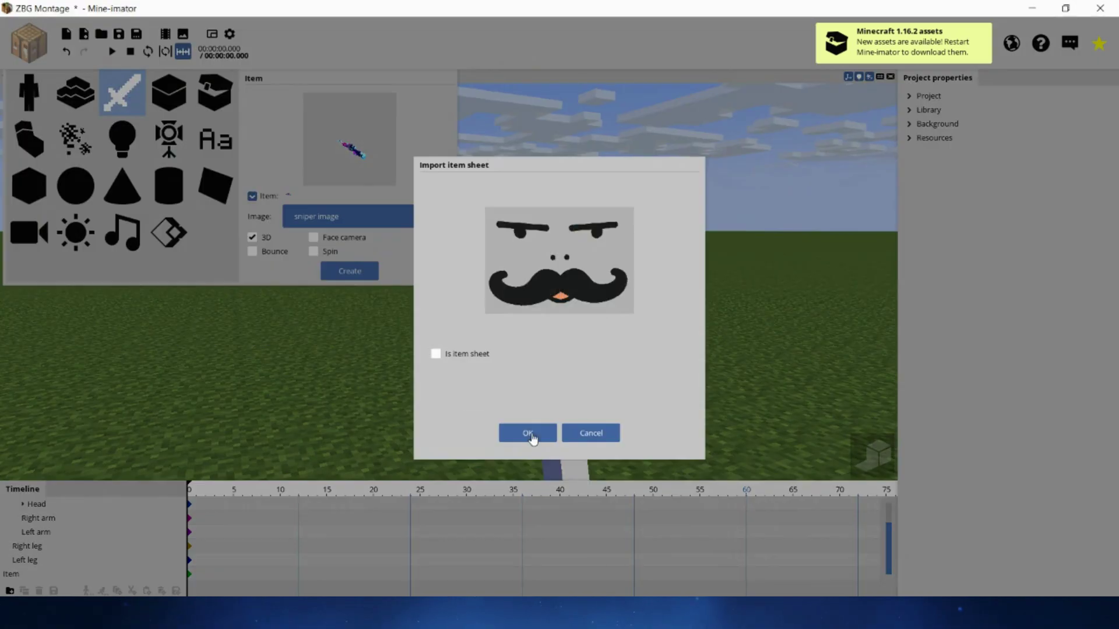
pyautogui.click(529, 436)
pyautogui.click(253, 238)
pyautogui.click(350, 271)
pyautogui.click(507, 458)
# Parent the face item to the character's Head
pyautogui.click(991, 182)
pyautogui.click(977, 260)
pyautogui.click(977, 256)
# Scale the face item to 0.4 and position it on the front of the head
pyautogui.click(739, 299)
pyautogui.write('.5')
pyautogui.moveTo(584, 386); pyautogui.dragTo(524, 425)
pyautogui.moveTo(574, 303); pyautogui.dragTo(556, 303)
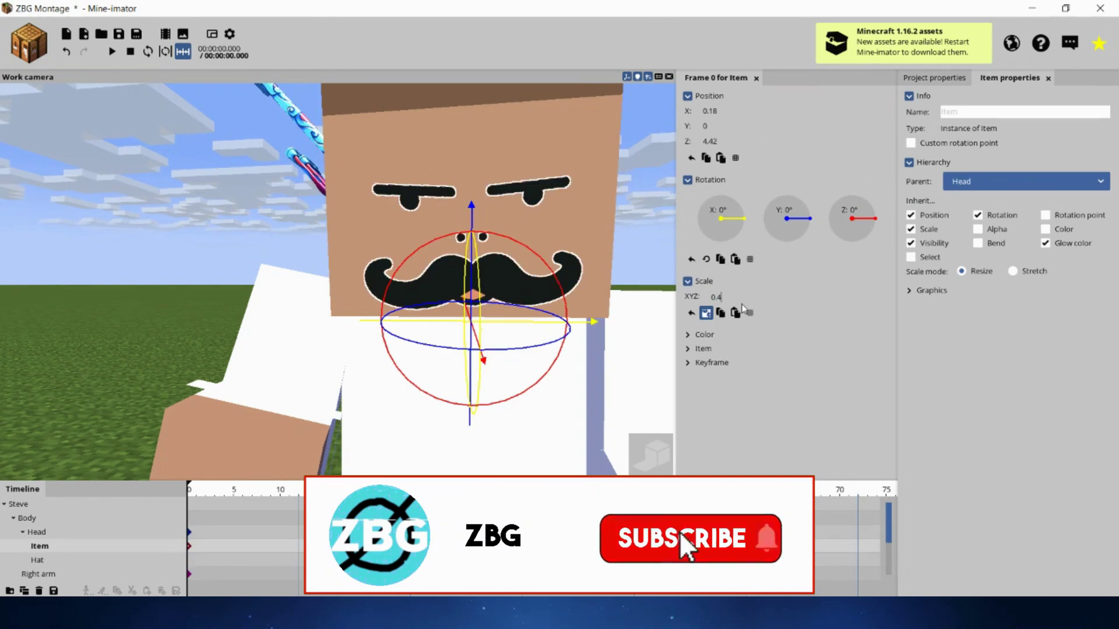
pyautogui.click(483, 263)
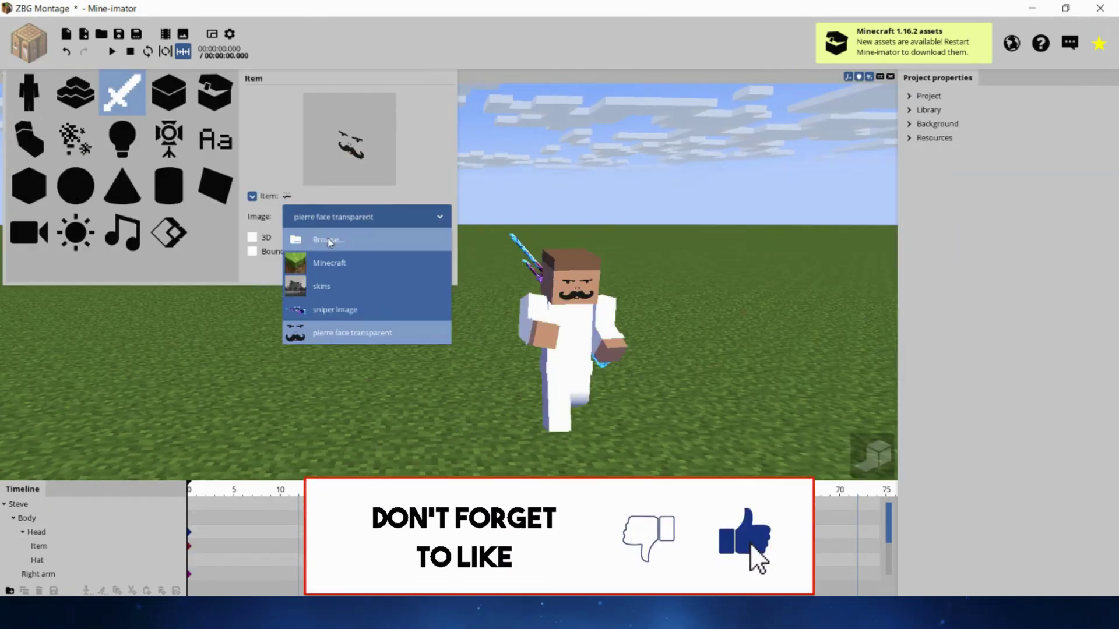
# Create a 3D item from the pistol image "render" and place it beside the character
pyautogui.click(350, 327)
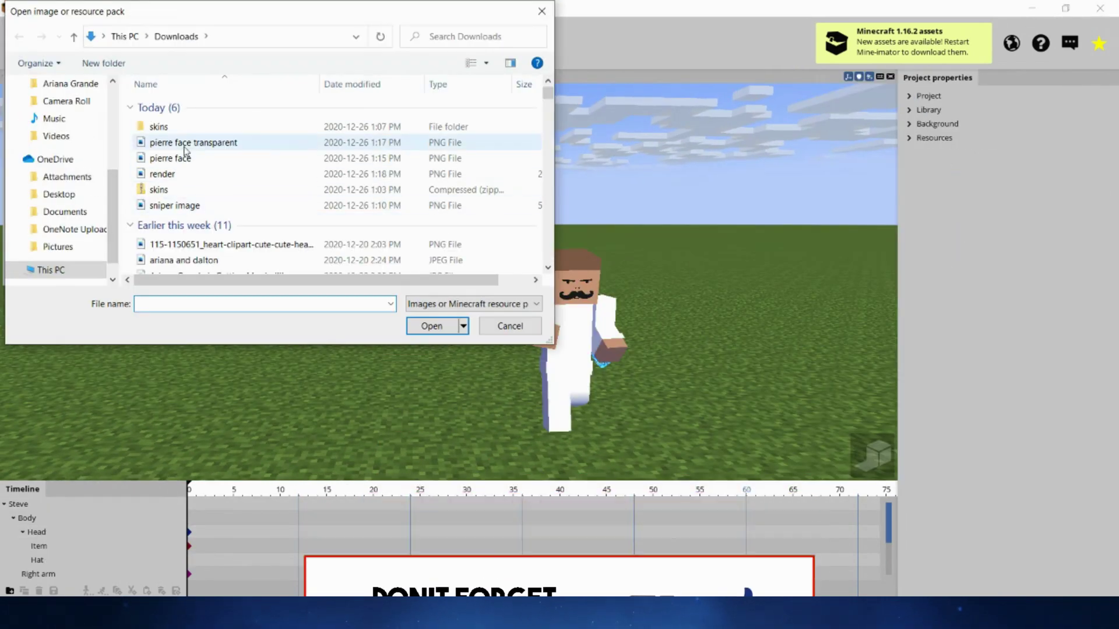
pyautogui.doubleClick(217, 206)
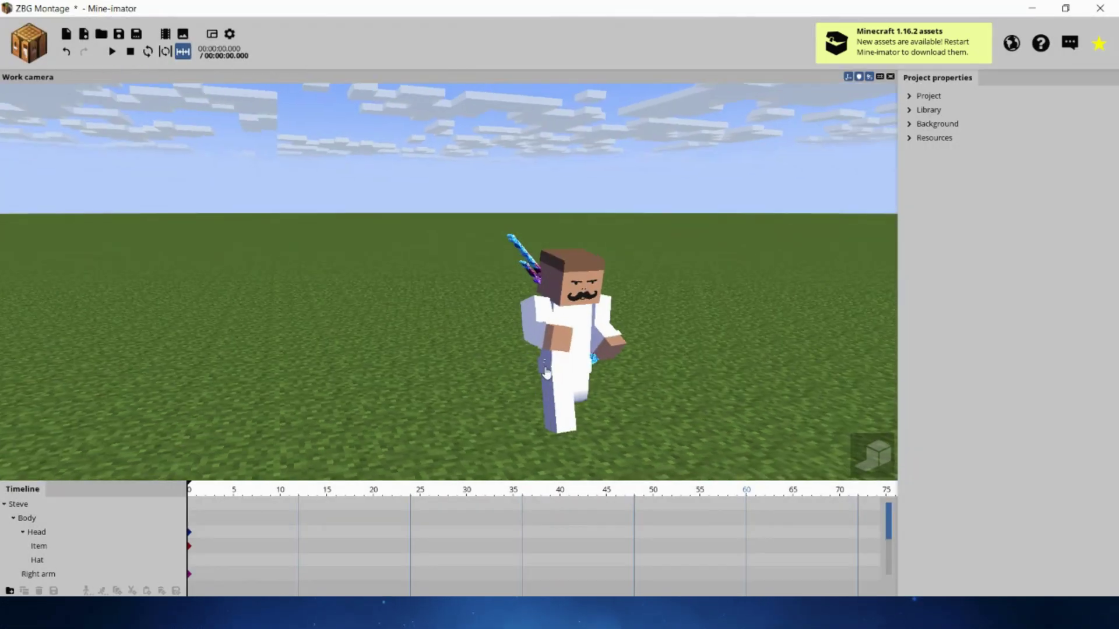
pyautogui.click(435, 367)
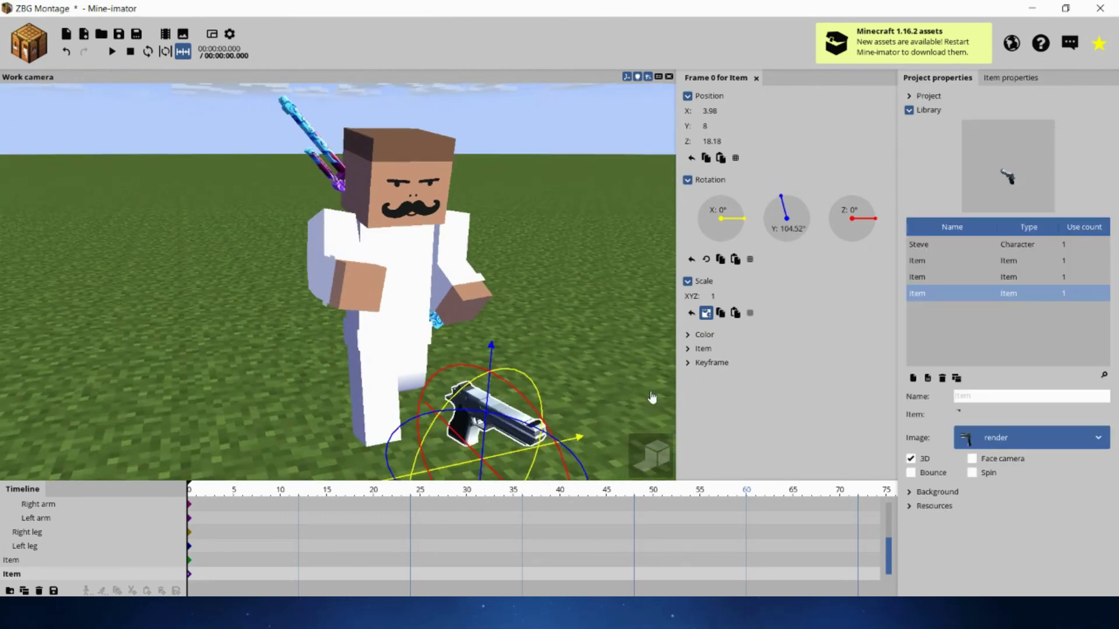
pyautogui.moveTo(653, 398); pyautogui.dragTo(577, 386)
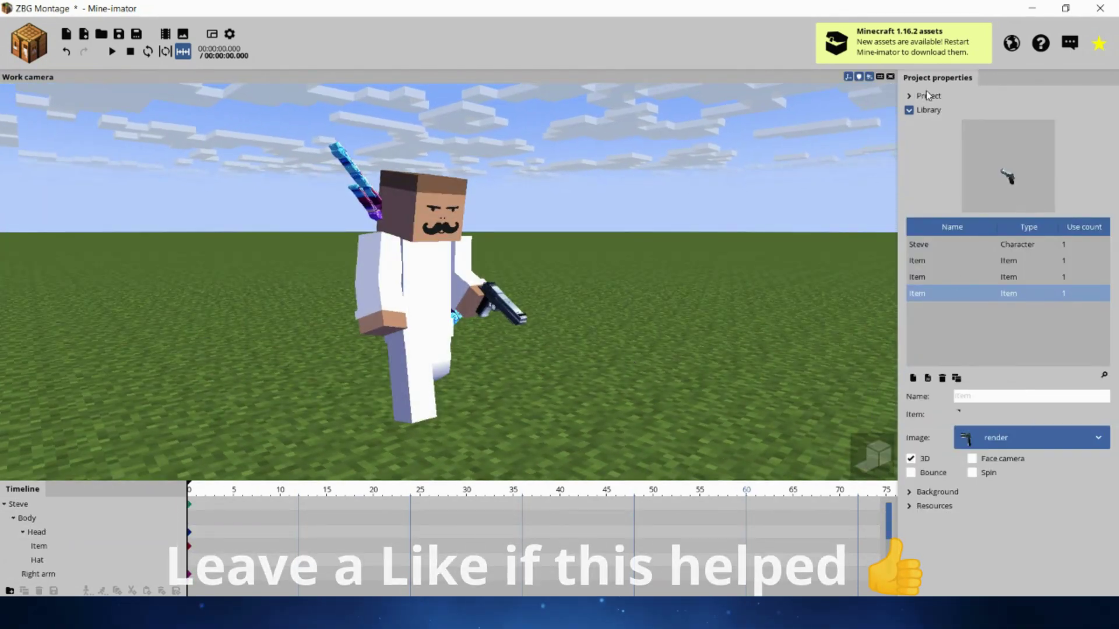
# Hide the clouds and the ground in the project's background settings
pyautogui.click(928, 96)
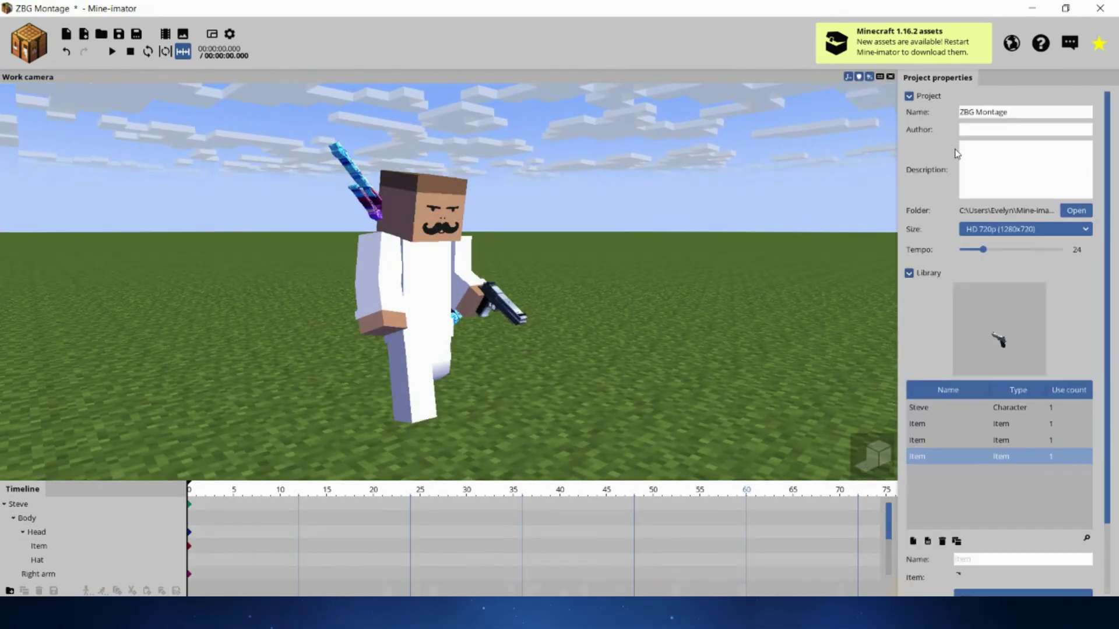
pyautogui.click(928, 96)
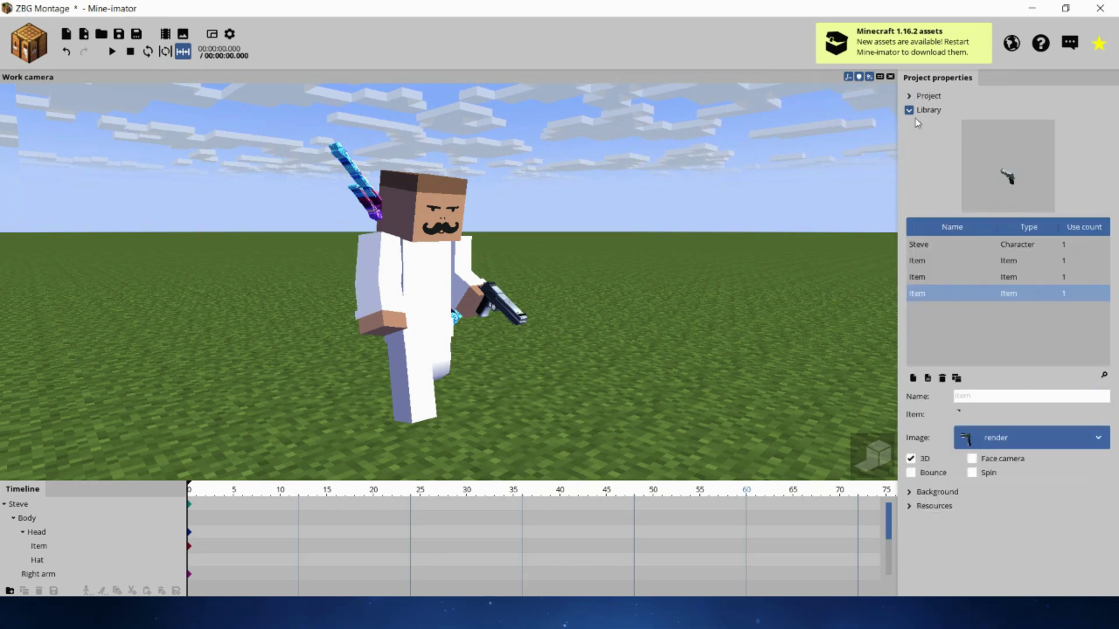
pyautogui.click(926, 110)
pyautogui.click(933, 125)
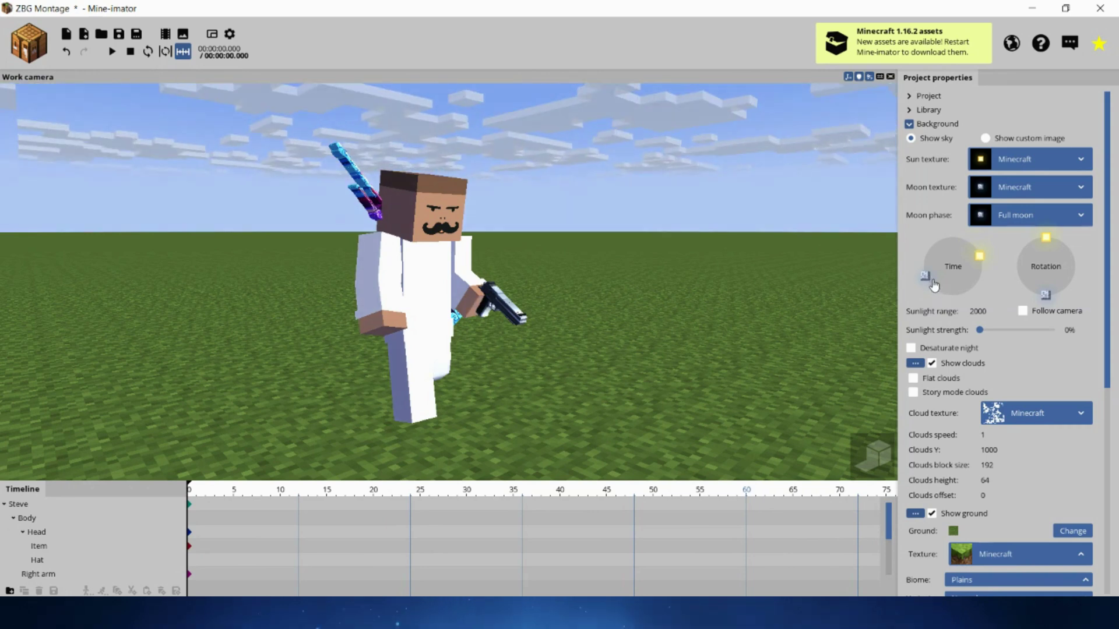
pyautogui.moveTo(939, 286)
pyautogui.mouseDown()
pyautogui.moveTo(926, 269)
pyautogui.moveTo(935, 294)
pyautogui.mouseUp()
pyautogui.click(932, 363)
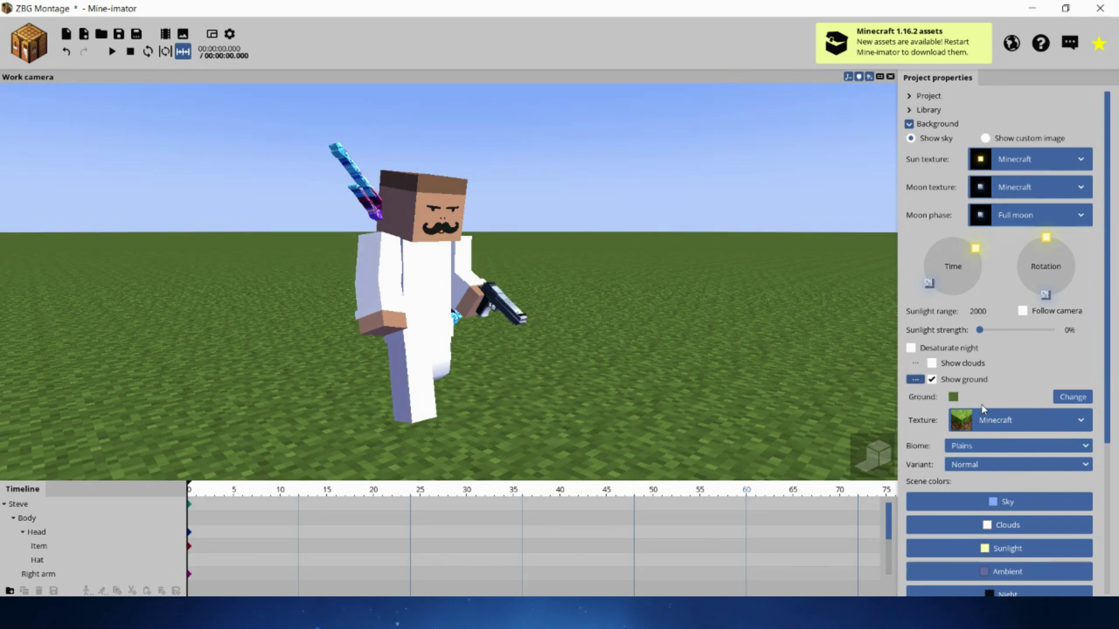
pyautogui.click(930, 380)
pyautogui.moveTo(749, 365); pyautogui.dragTo(892, 373)
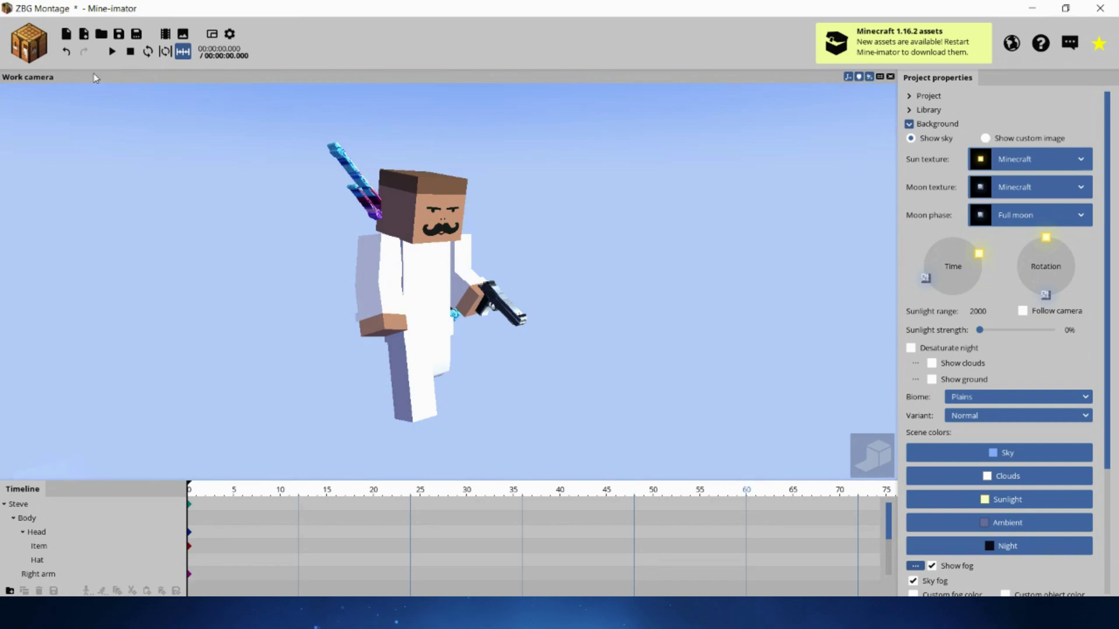
# Create a point light and place it at the character's legs
pyautogui.click(19, 46)
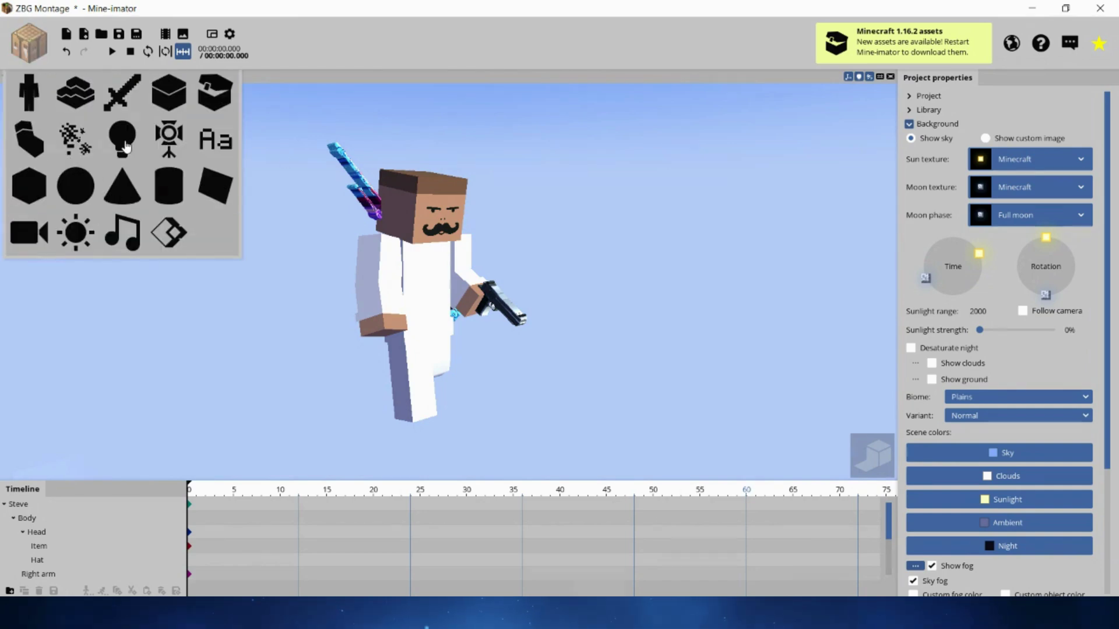
pyautogui.click(123, 142)
pyautogui.click(337, 171)
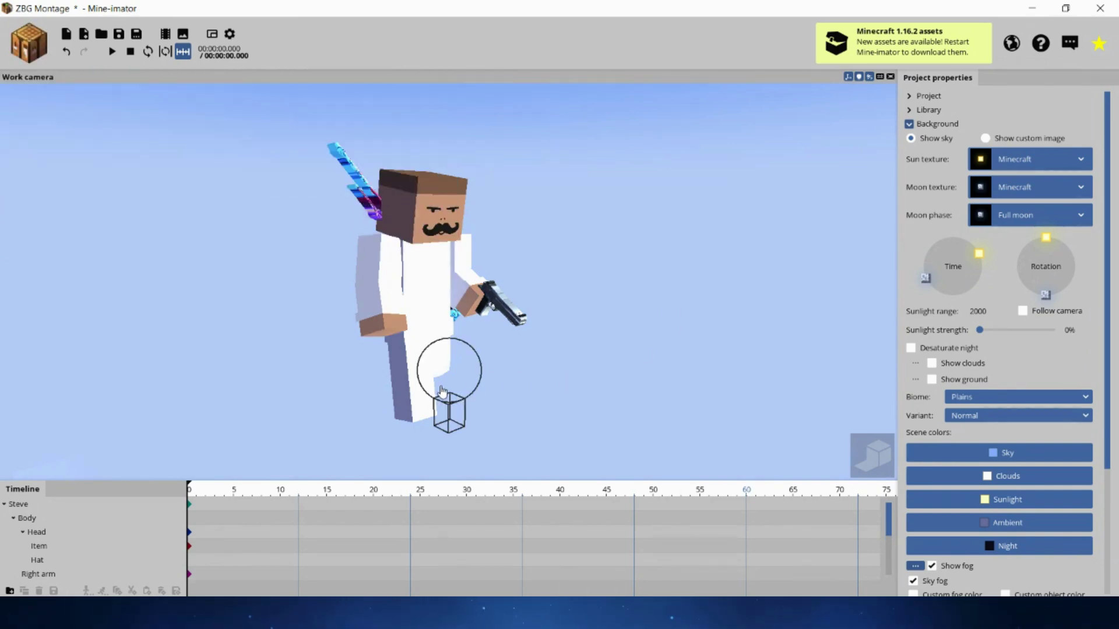
pyautogui.click(445, 387)
# Move the point light up and in front of the character, to about X 6.43, Y 24.25, Z 33.43
pyautogui.moveTo(591, 414); pyautogui.dragTo(588, 412)
pyautogui.moveTo(589, 413); pyautogui.dragTo(603, 434, button='right')
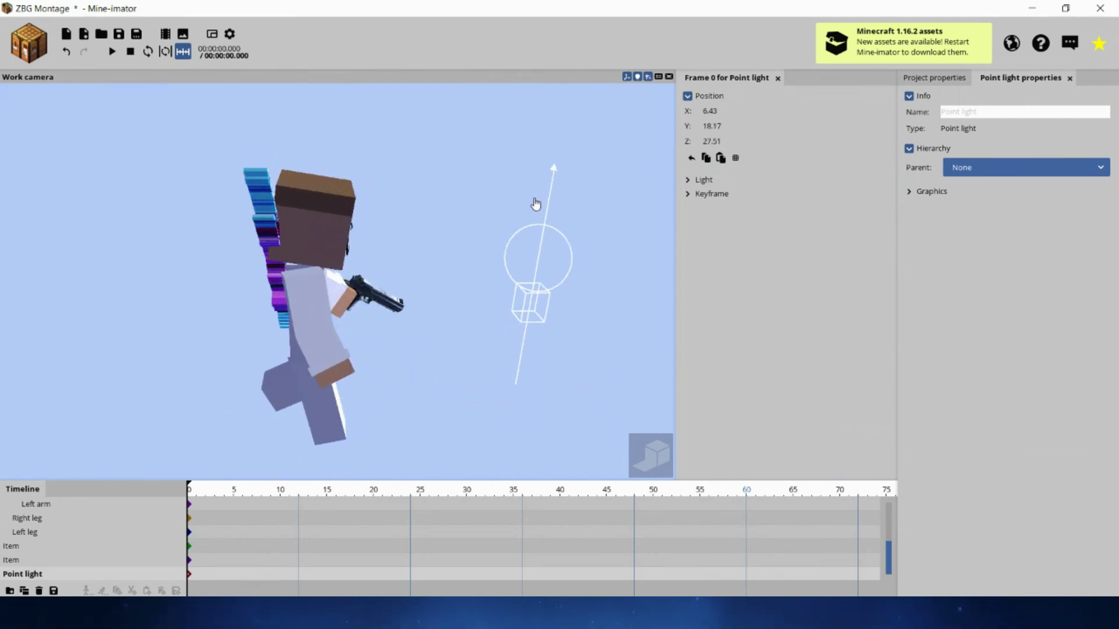
pyautogui.moveTo(480, 452); pyautogui.dragTo(648, 254, button='right')
pyautogui.moveTo(482, 397); pyautogui.dragTo(559, 392)
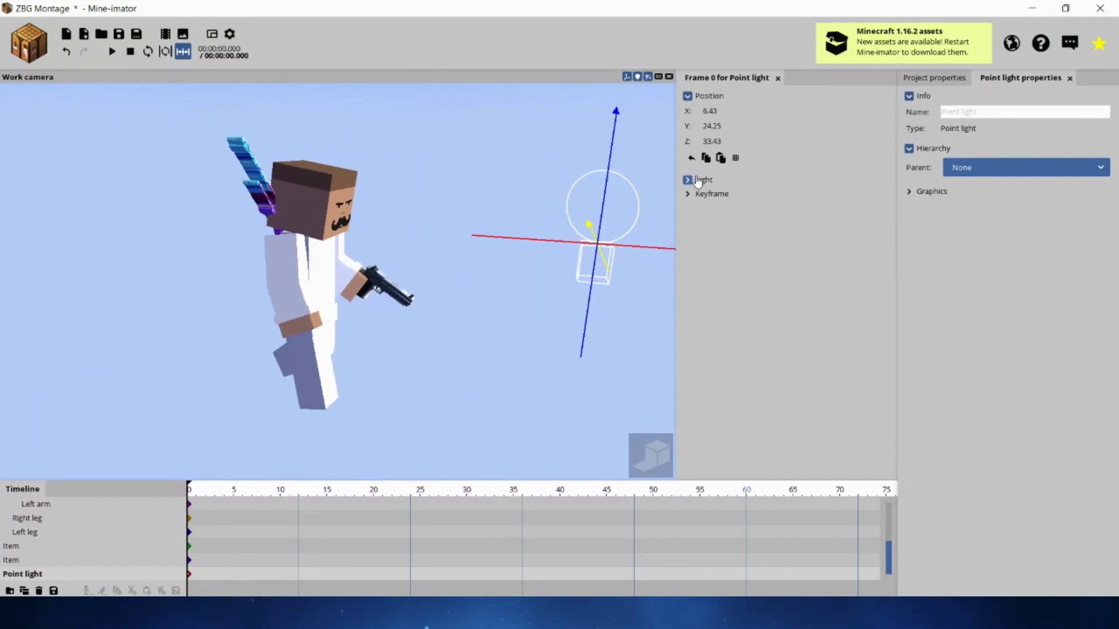
# Set the point light's color to a bright green
pyautogui.click(808, 199)
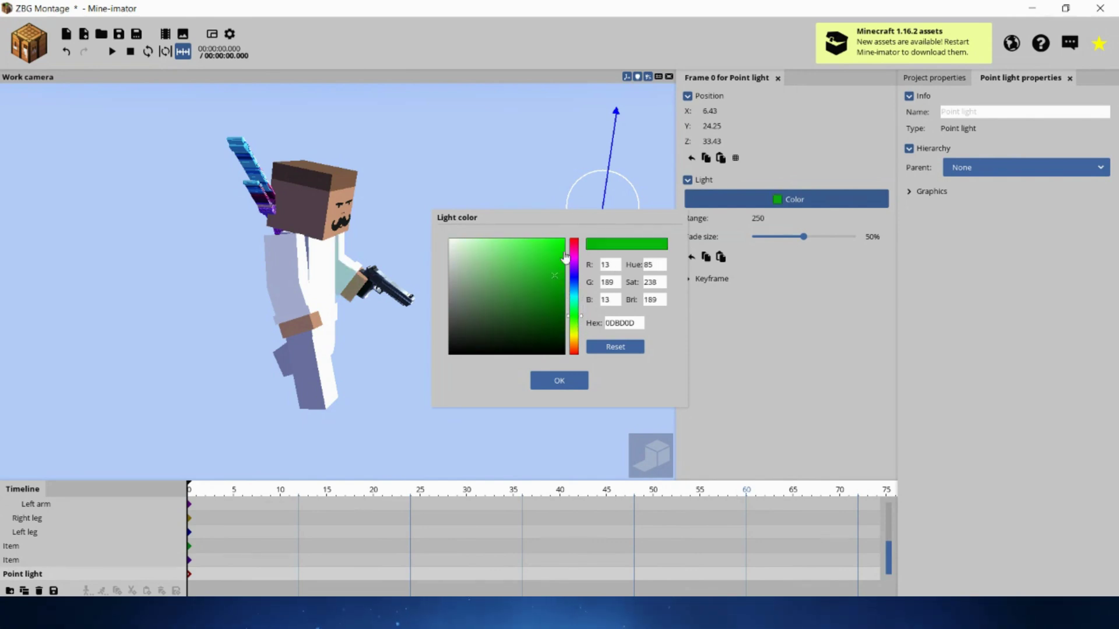
pyautogui.click(561, 383)
pyautogui.moveTo(545, 381); pyautogui.dragTo(634, 434)
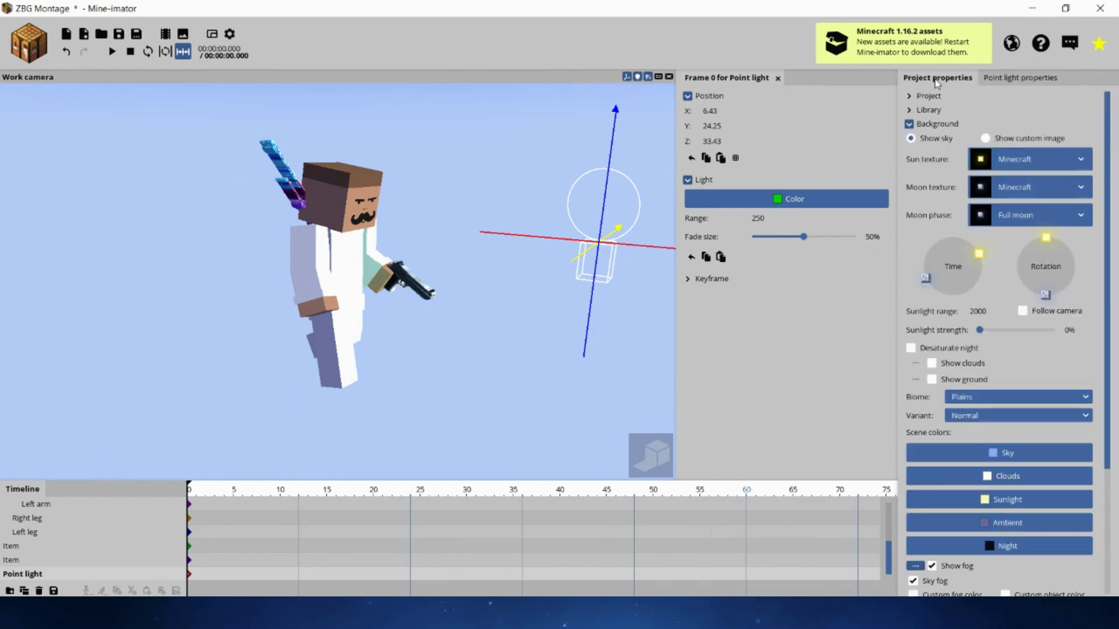
# Change the background time to night and check the green lighting on the character in the rendered view
pyautogui.click(926, 276)
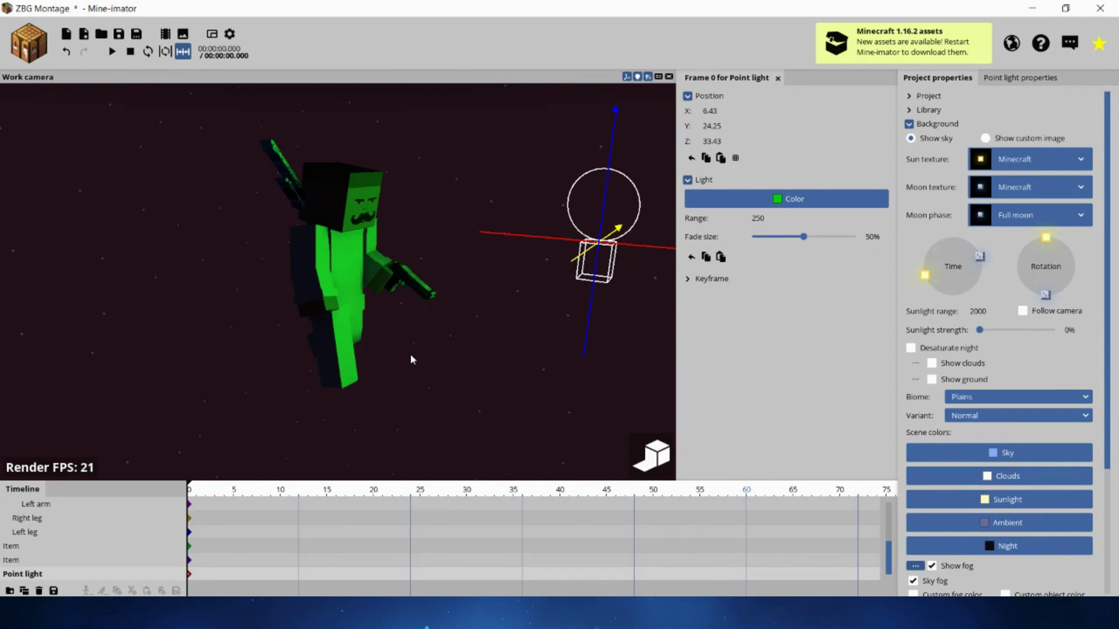
pyautogui.moveTo(411, 355); pyautogui.dragTo(594, 383, button='middle')
pyautogui.moveTo(439, 342); pyautogui.dragTo(439, 341, button='middle')
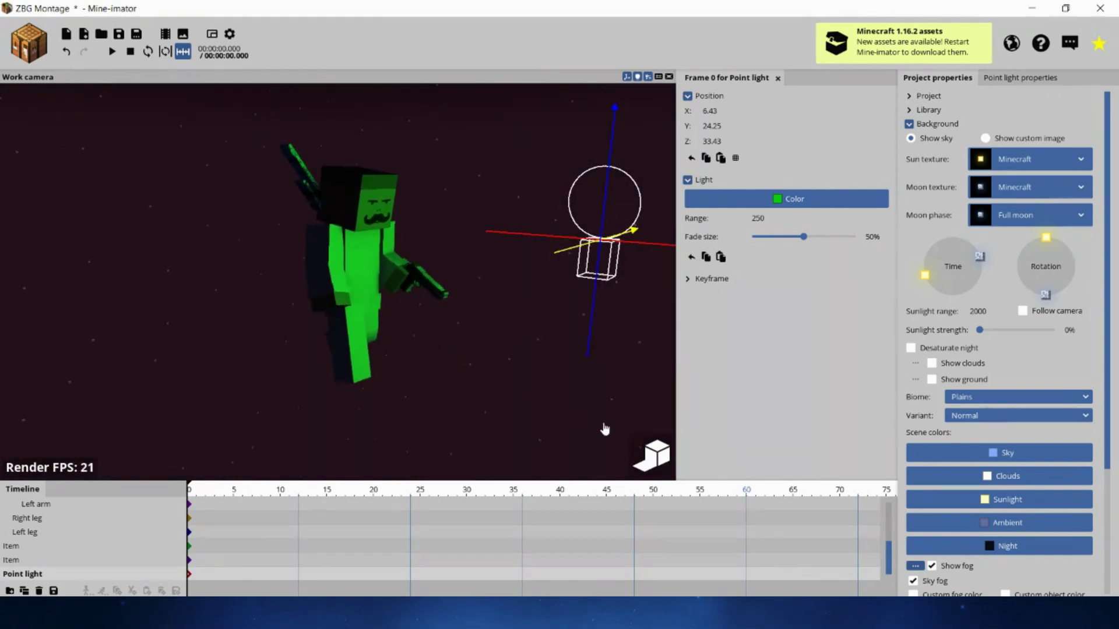
pyautogui.click(653, 454)
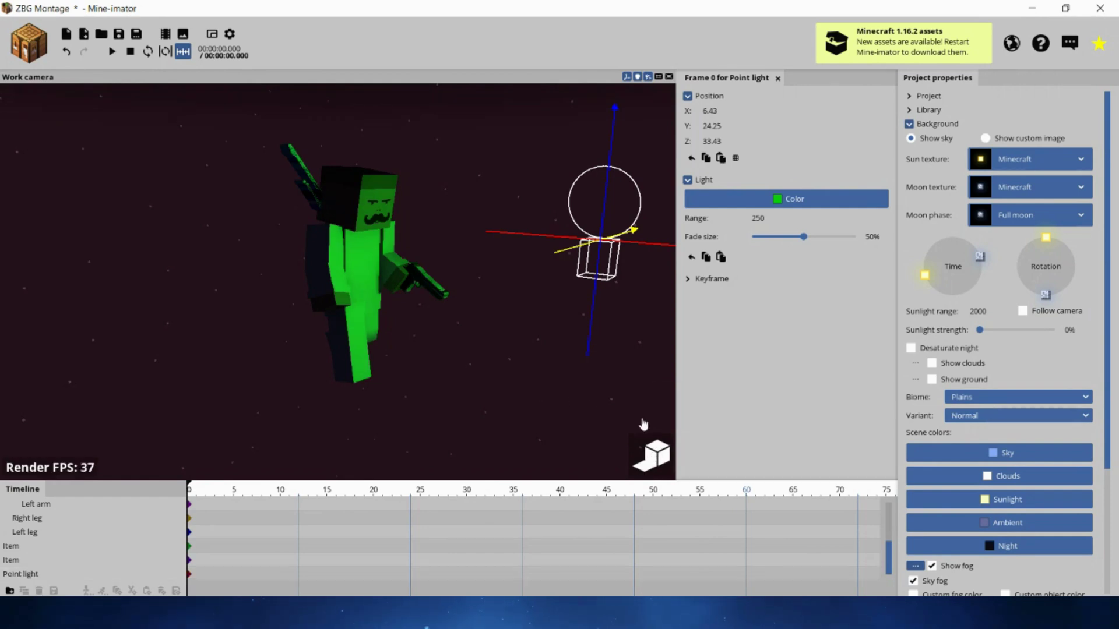
pyautogui.click(455, 363)
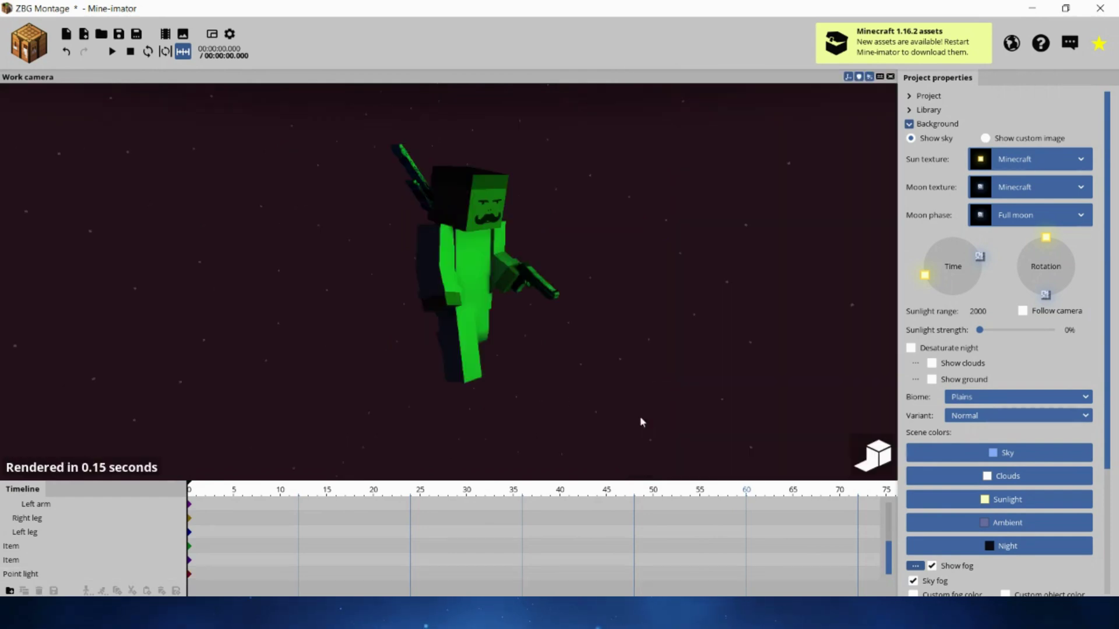
pyautogui.click(871, 458)
pyautogui.moveTo(633, 359); pyautogui.dragTo(646, 359)
pyautogui.moveTo(645, 358); pyautogui.dragTo(641, 359, button='middle')
# Enable Glow in the graphics settings of the whole Steve character
pyautogui.click(481, 243)
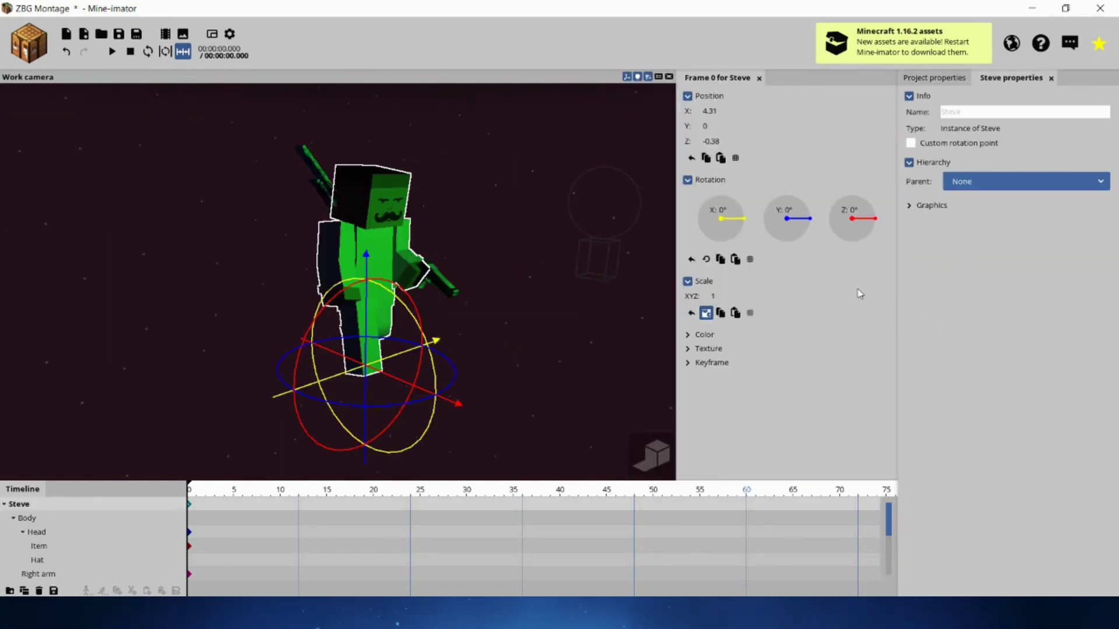
pyautogui.click(932, 205)
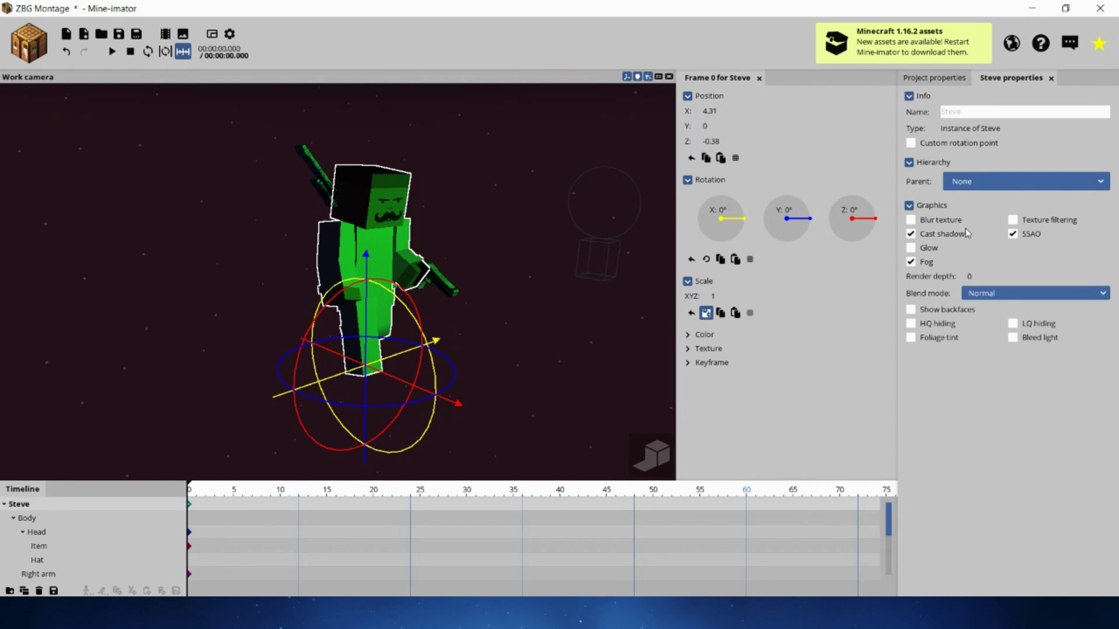
pyautogui.click(912, 249)
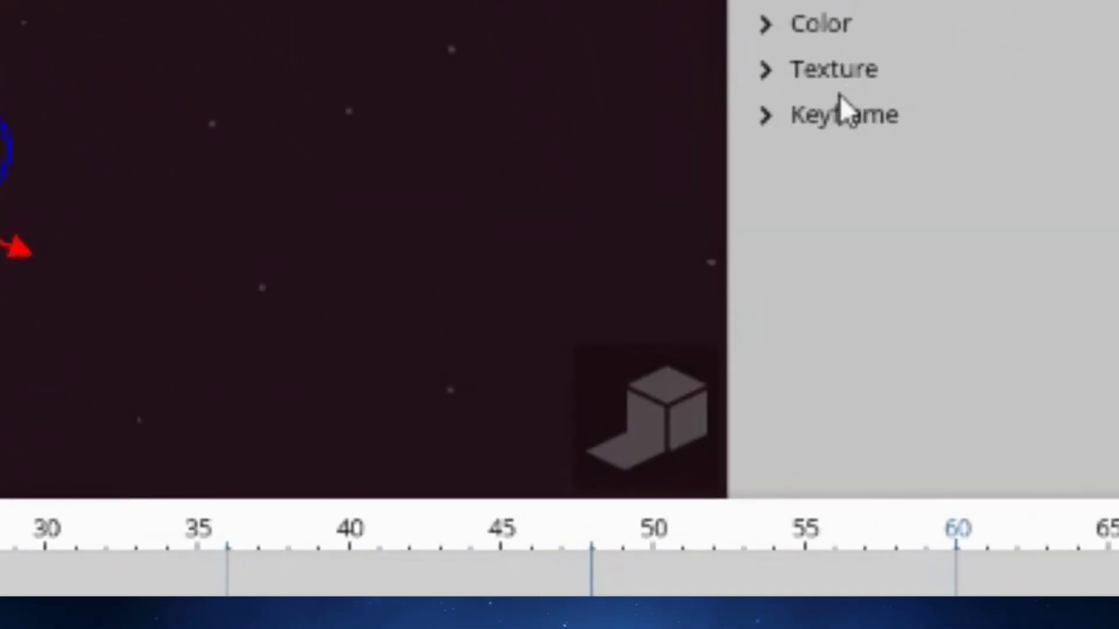
# Set the whole Steve character's blend color to purple, hex 531BE0
pyautogui.click(822, 21)
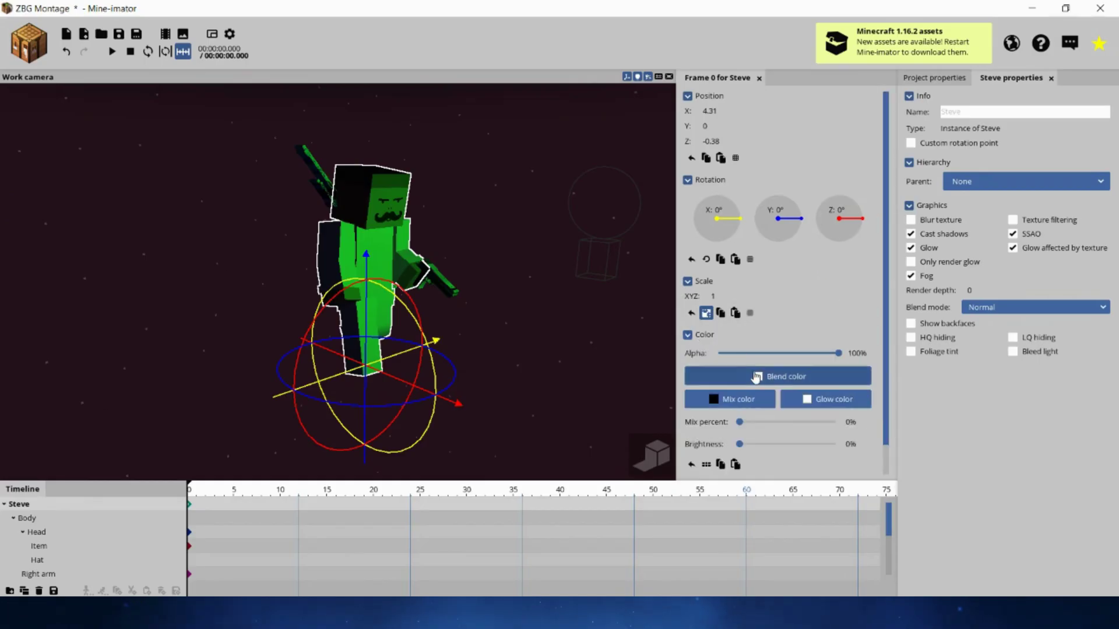
pyautogui.click(757, 377)
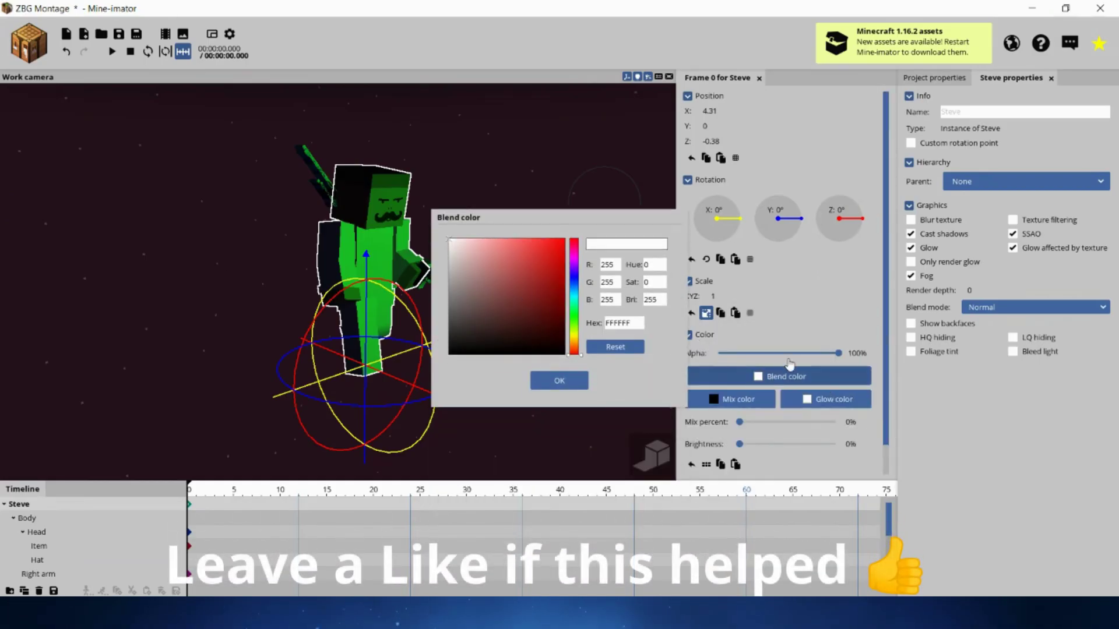
pyautogui.click(578, 313)
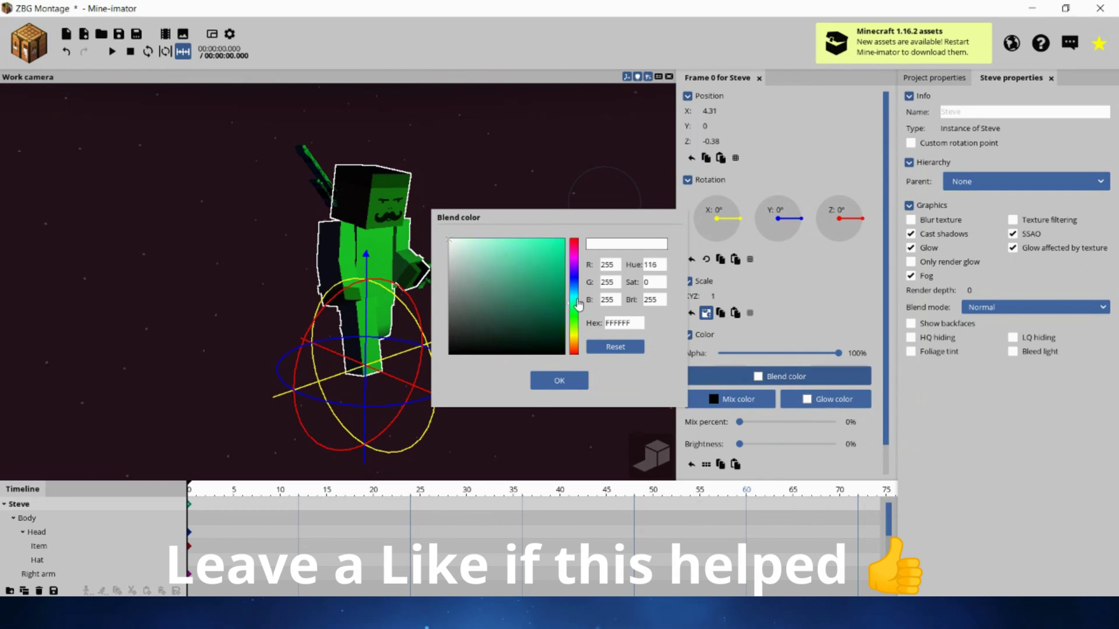
pyautogui.moveTo(579, 299); pyautogui.dragTo(545, 265)
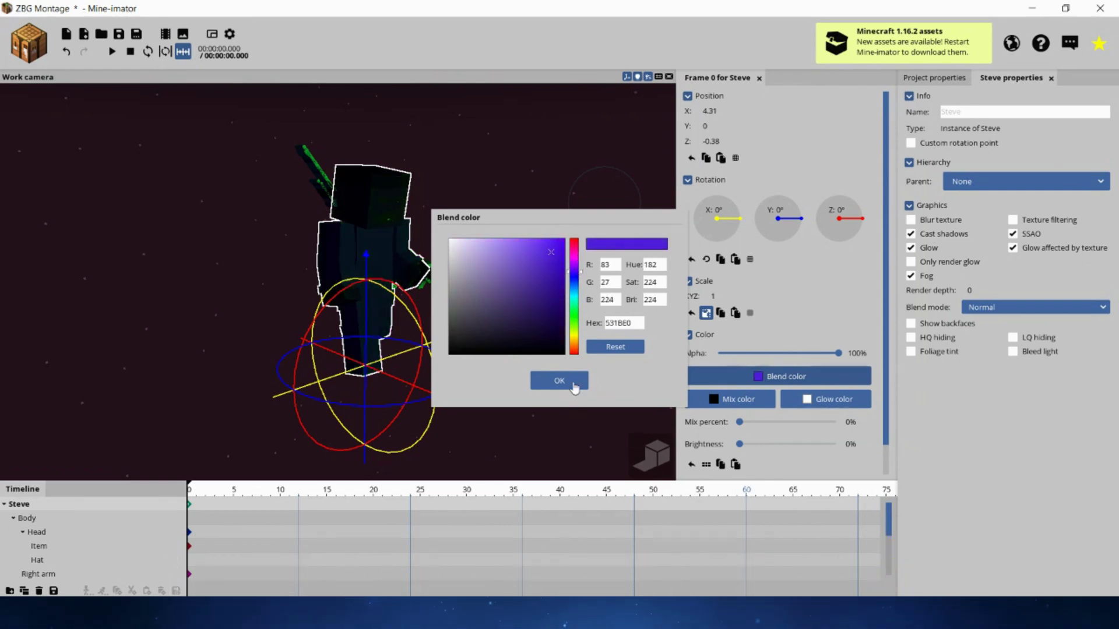
pyautogui.click(559, 381)
# Set the point light's color to a deep blue and check the character in the rendered view
pyautogui.click(599, 215)
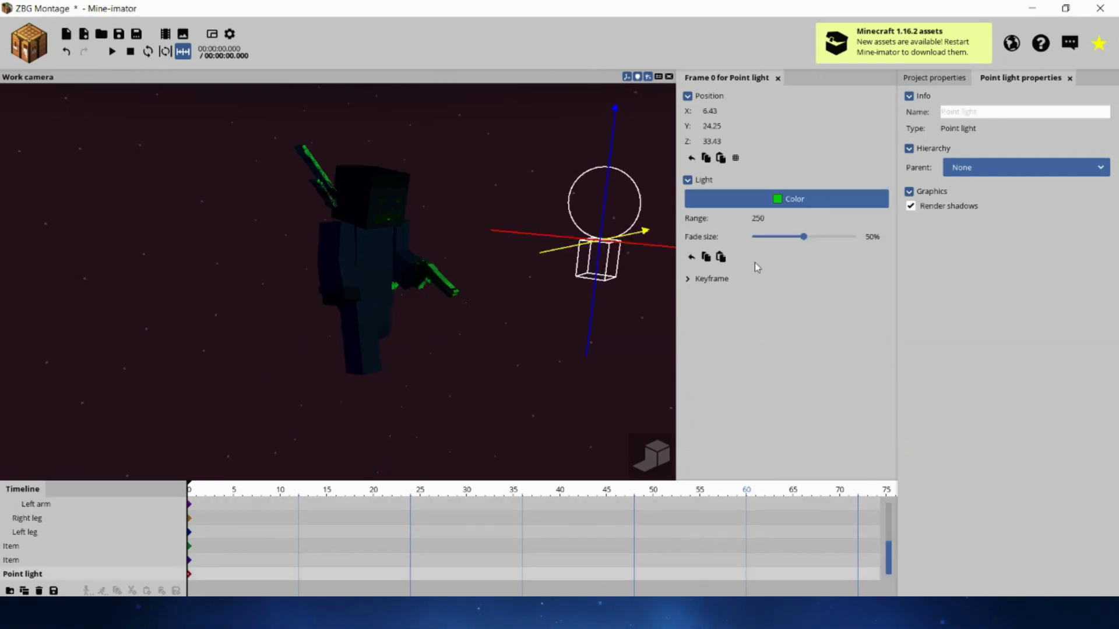
pyautogui.click(768, 190)
pyautogui.moveTo(565, 310); pyautogui.dragTo(561, 275)
pyautogui.click(568, 381)
pyautogui.moveTo(573, 386); pyautogui.dragTo(574, 386)
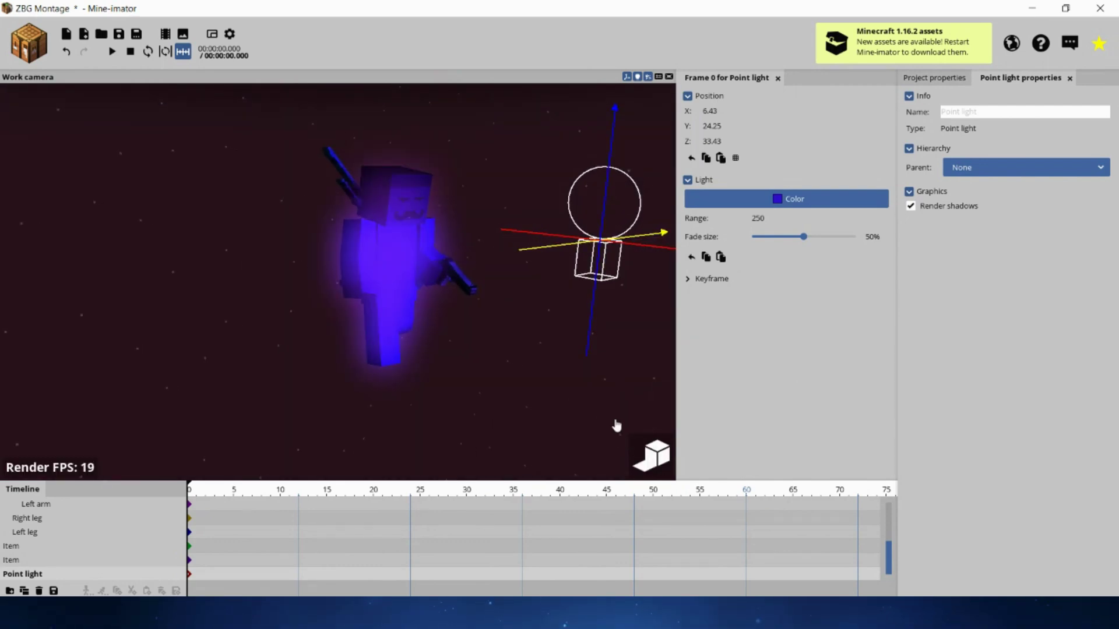
pyautogui.moveTo(616, 427); pyautogui.dragTo(668, 470)
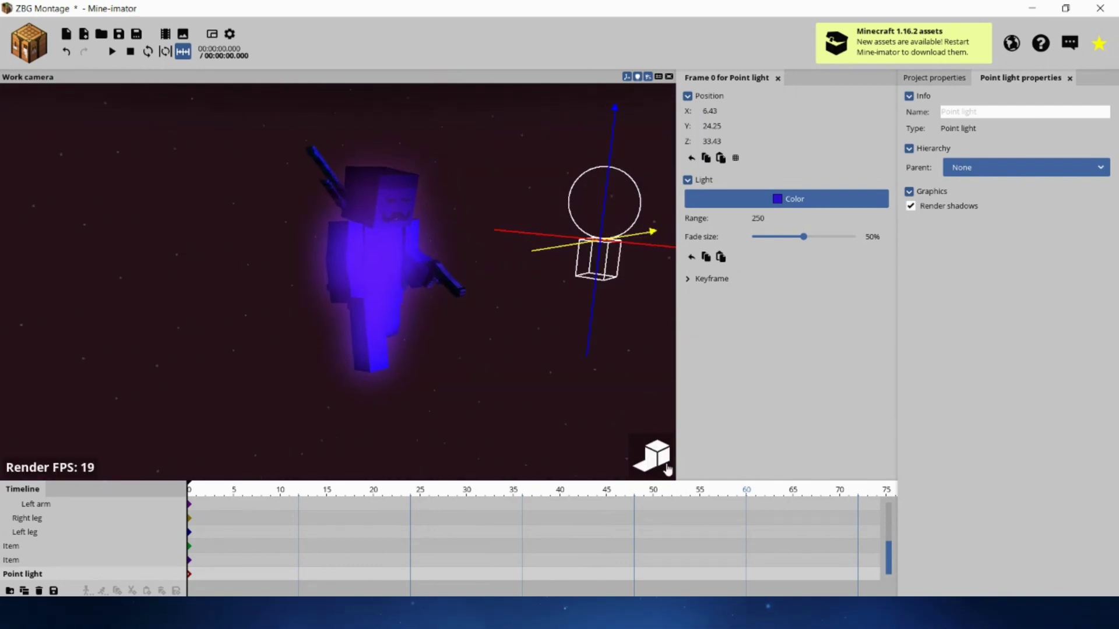
# Set the blend color of Steve's body to a bright sky blue and check it in the rendered view
pyautogui.click(371, 274)
pyautogui.click(771, 413)
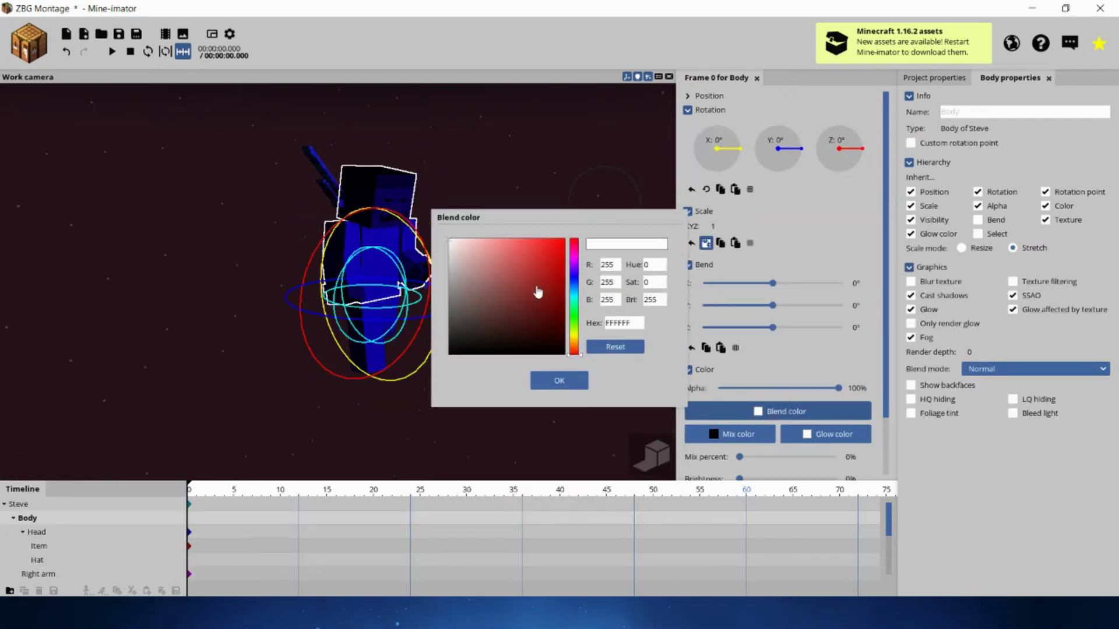
pyautogui.moveTo(571, 282); pyautogui.dragTo(574, 294)
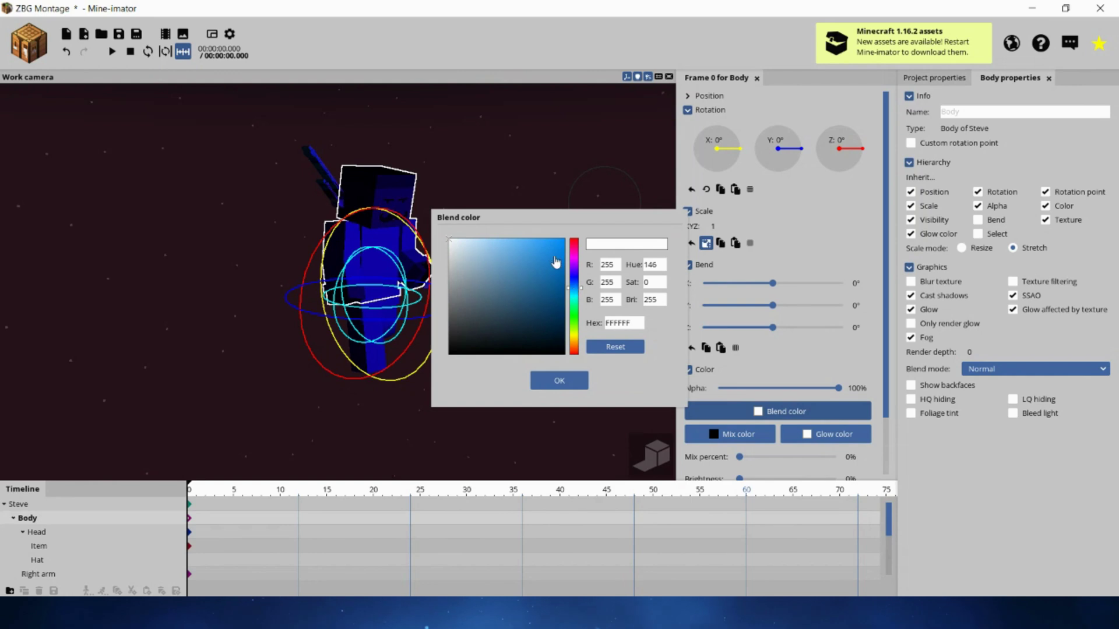
pyautogui.click(559, 381)
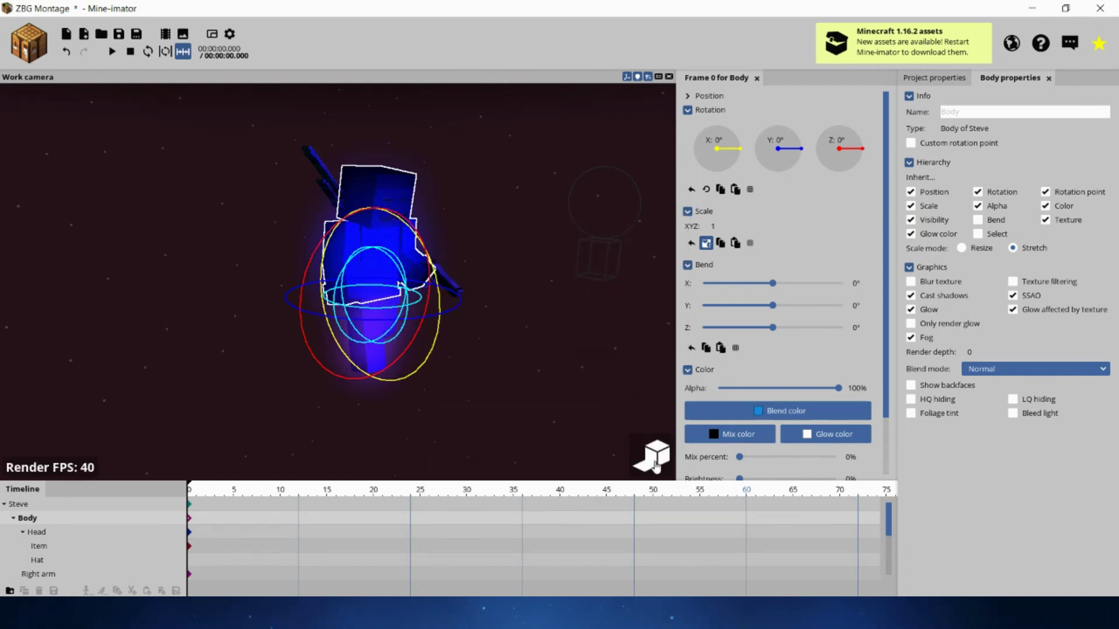
pyautogui.click(600, 389)
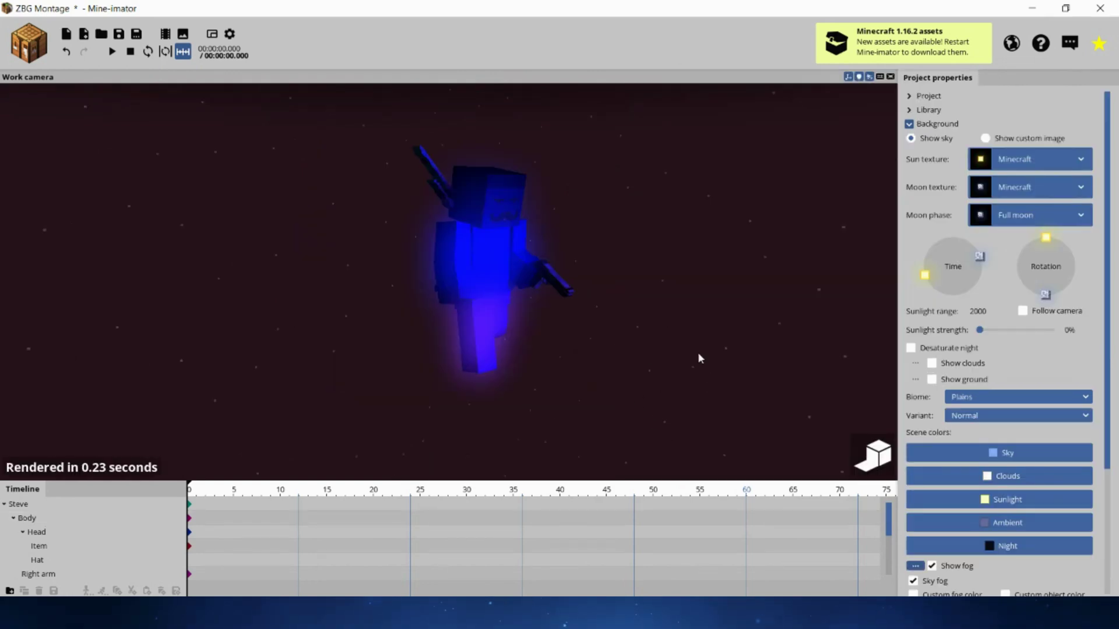
pyautogui.click(869, 454)
# Raise the brightness of the whole Steve character and compare the result in the rendered view
pyautogui.click(553, 281)
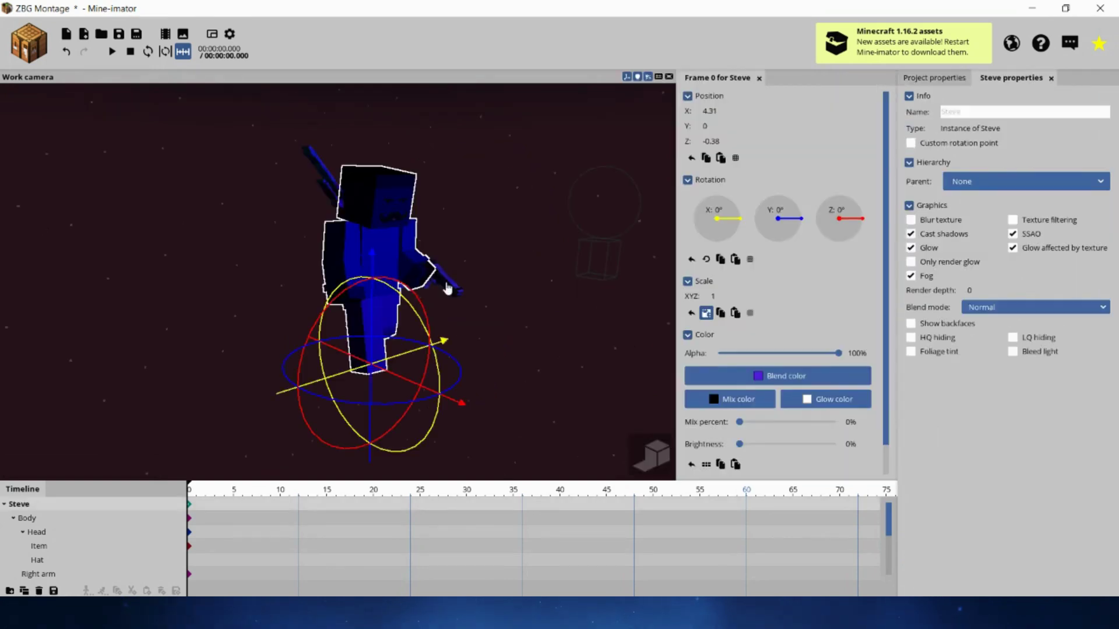
pyautogui.moveTo(740, 442); pyautogui.dragTo(767, 442)
pyautogui.click(653, 451)
pyautogui.click(613, 412)
pyautogui.click(870, 453)
pyautogui.click(553, 281)
pyautogui.click(873, 443)
pyautogui.click(873, 444)
# Change the Steve character's glow color to a fully saturated shade
pyautogui.scroll(3, 687, 359)
pyautogui.click(495, 257)
pyautogui.click(653, 452)
pyautogui.click(807, 404)
pyautogui.click(565, 239)
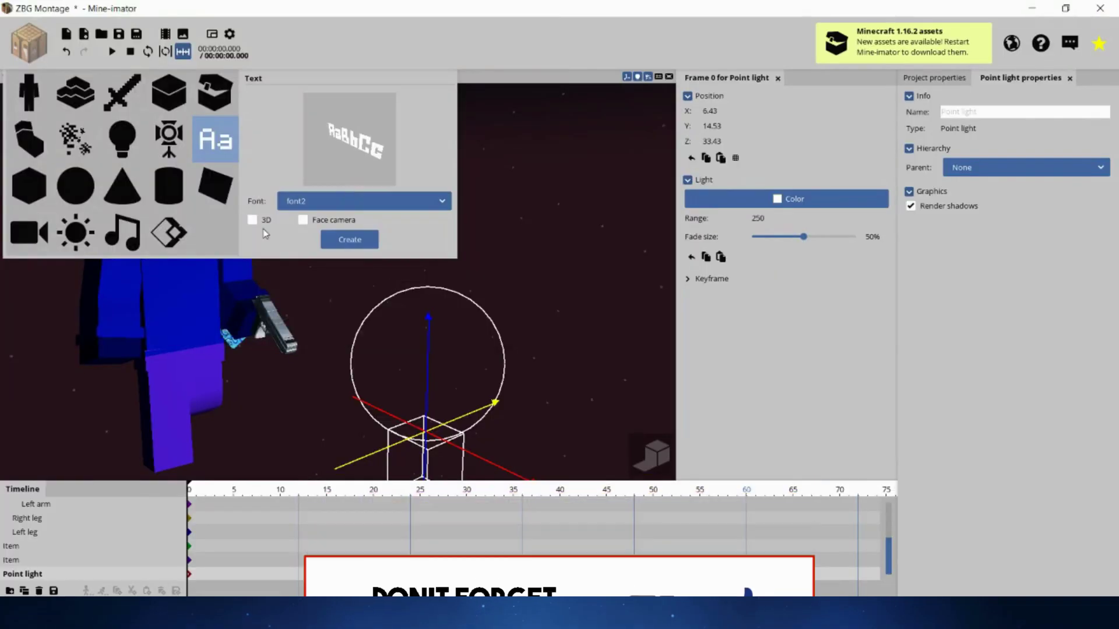
# Create a 3D text in font2 reading "How to Make THIS" beside the character and preview the scene rendered
pyautogui.click(349, 239)
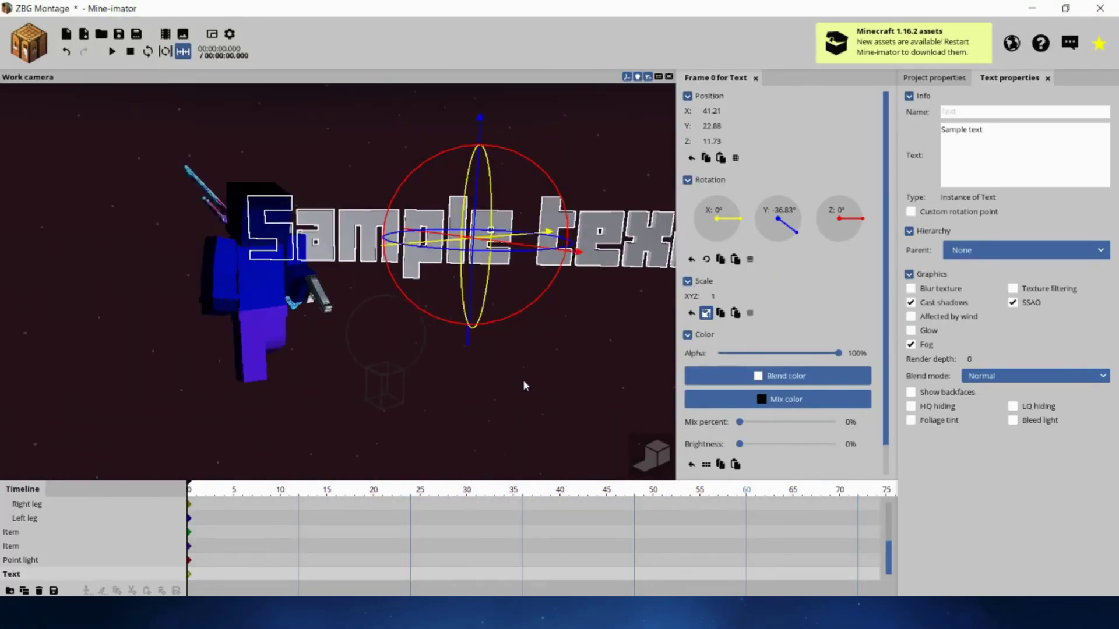
pyautogui.moveTo(523, 251); pyautogui.dragTo(591, 266)
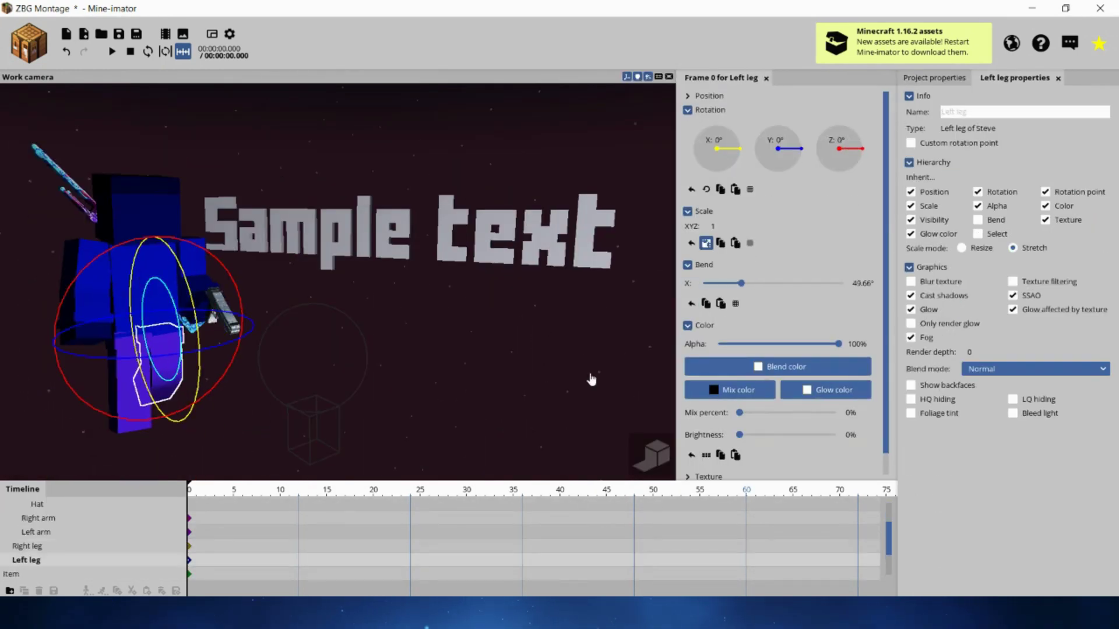
pyautogui.click(514, 377)
pyautogui.click(469, 314)
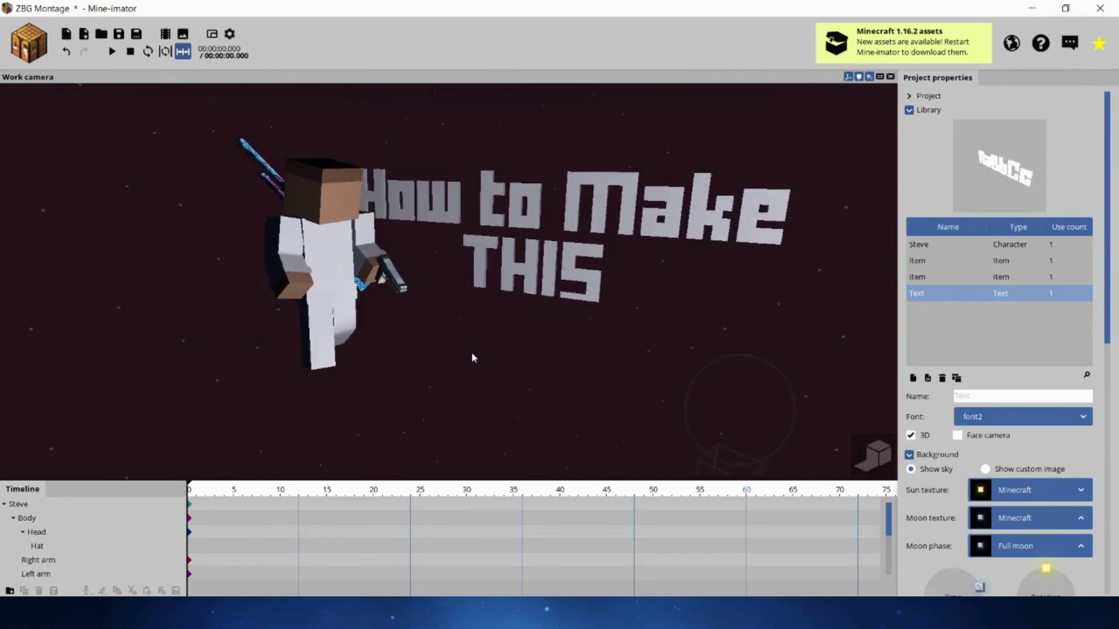
pyautogui.moveTo(472, 353); pyautogui.dragTo(472, 354)
pyautogui.scroll(3, 472, 353)
pyautogui.click(874, 456)
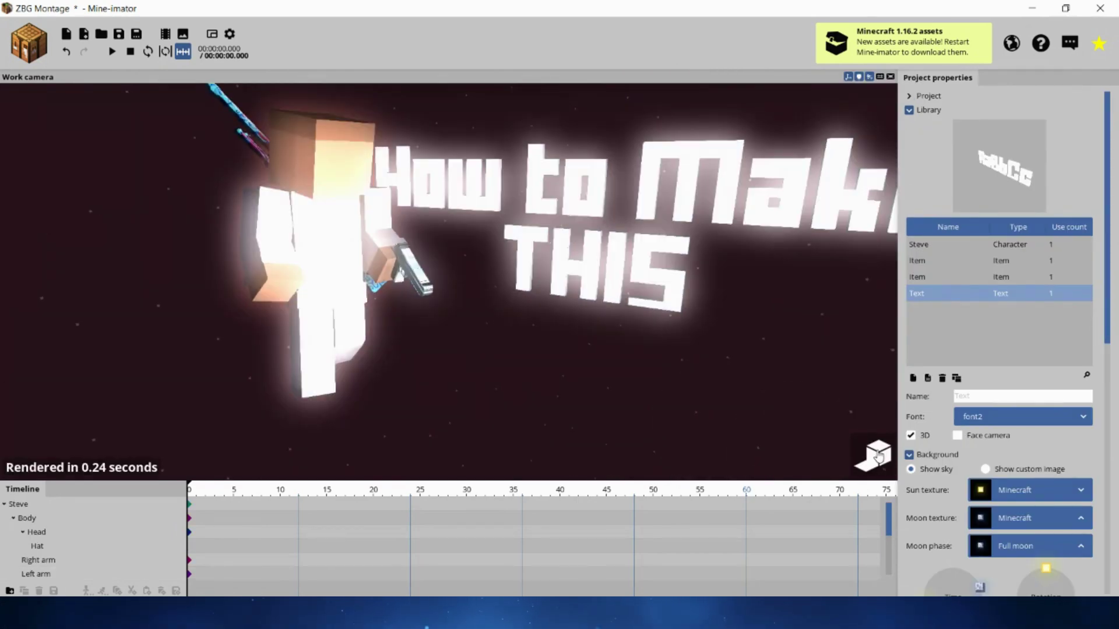